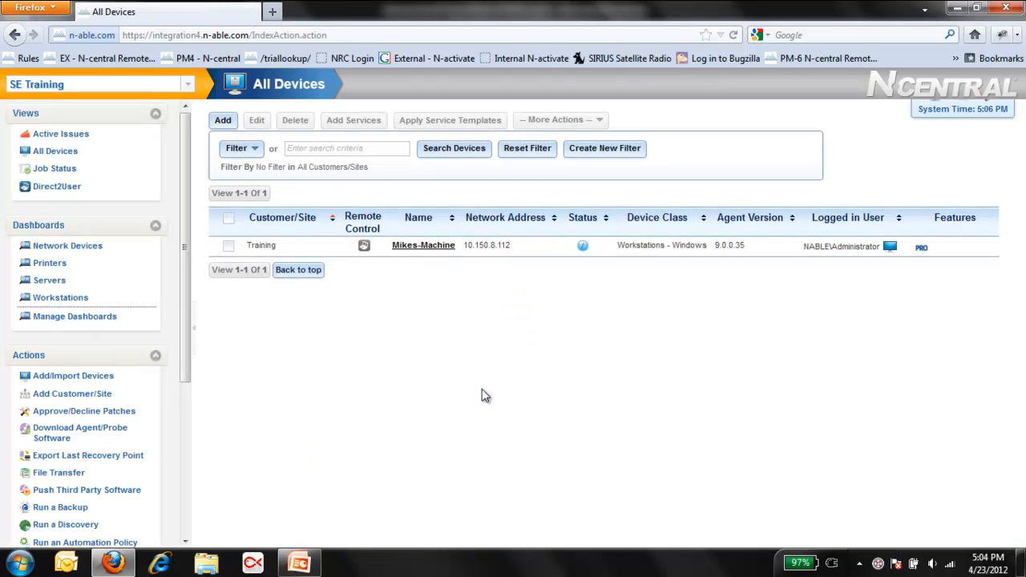
# Open the Script/Software Repository from the scheduled tasks configuration
pyautogui.moveTo(184, 254); pyautogui.dragTo(182, 437)
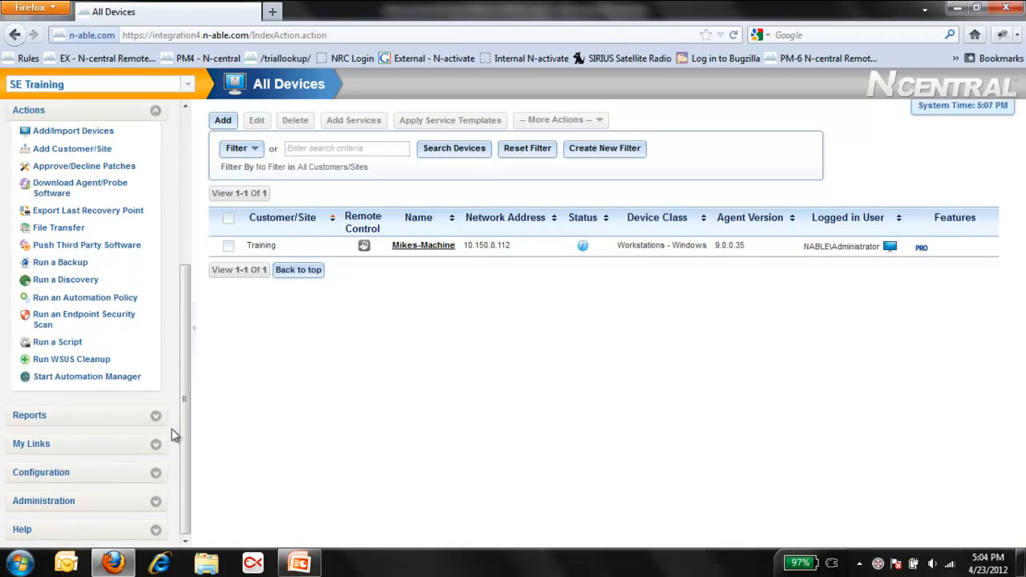
pyautogui.click(34, 474)
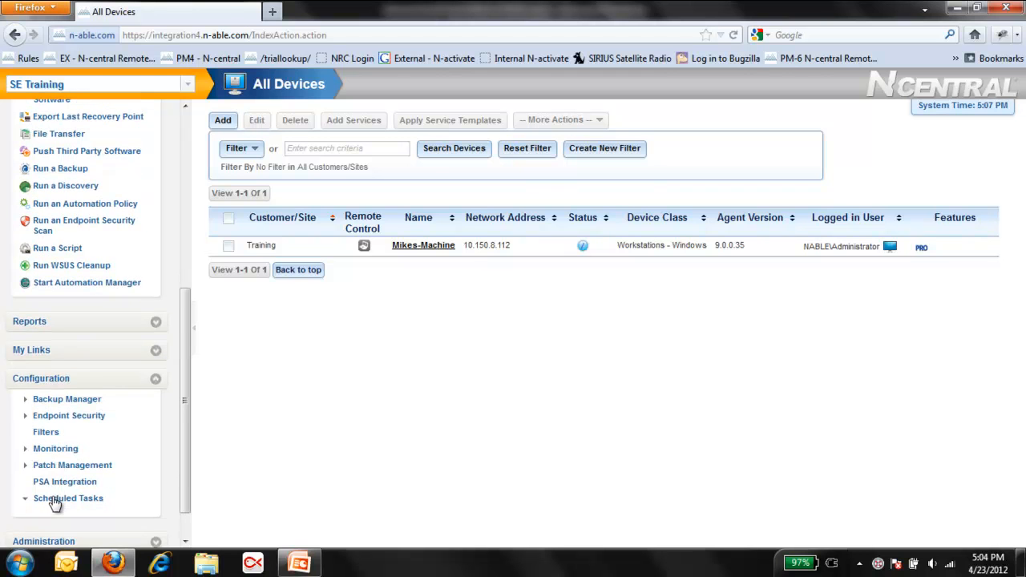
pyautogui.click(58, 498)
pyautogui.click(76, 472)
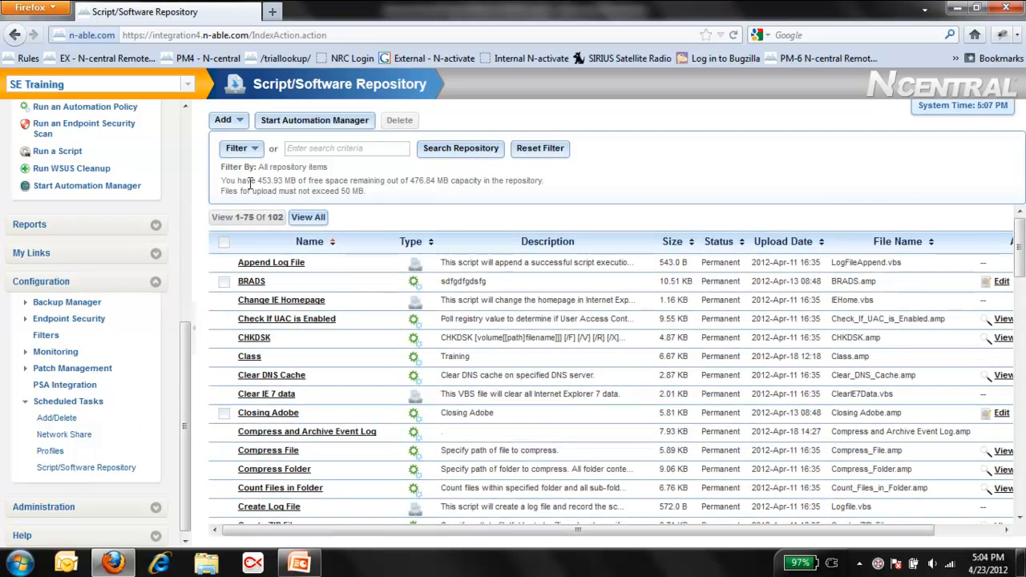
# Filter the repository to show only Automation Policy items and collapse the navigation sidebar
pyautogui.click(254, 151)
pyautogui.click(242, 197)
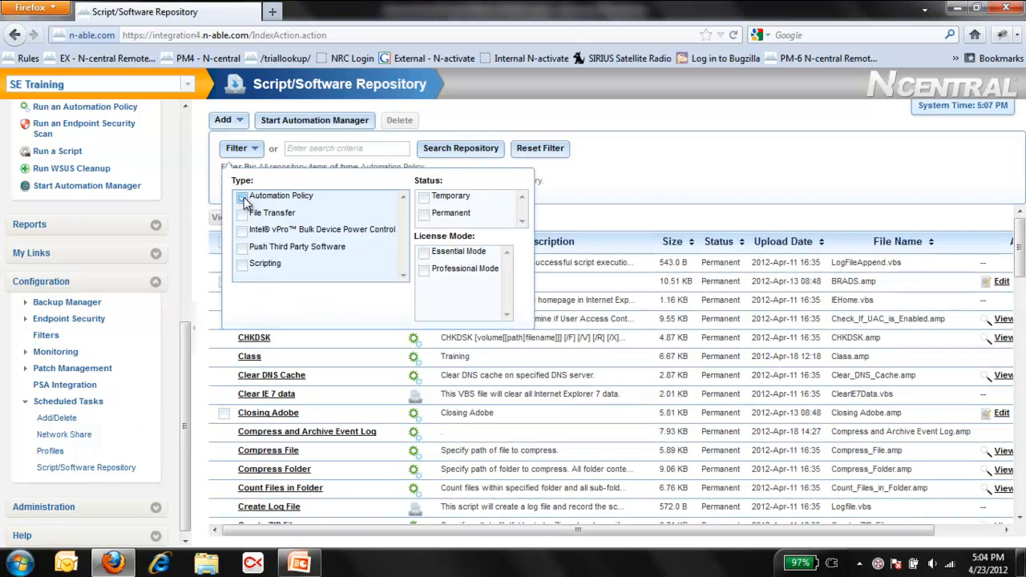
pyautogui.click(191, 335)
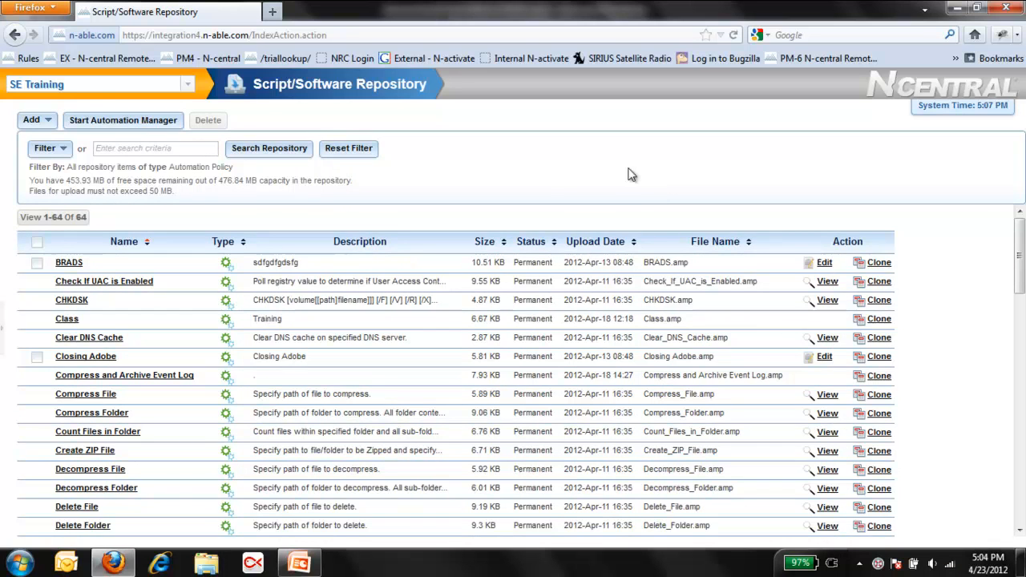
# Browse the automation policies and view the documentation of the List Startup Applications policy
pyautogui.scroll(-7, 548, 273)
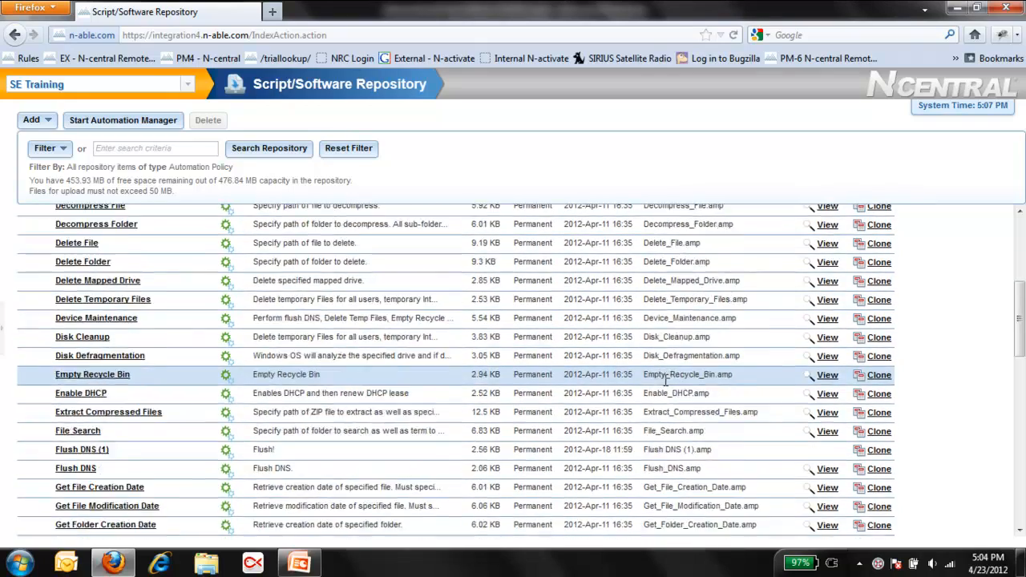
pyautogui.scroll(-3, 664, 390)
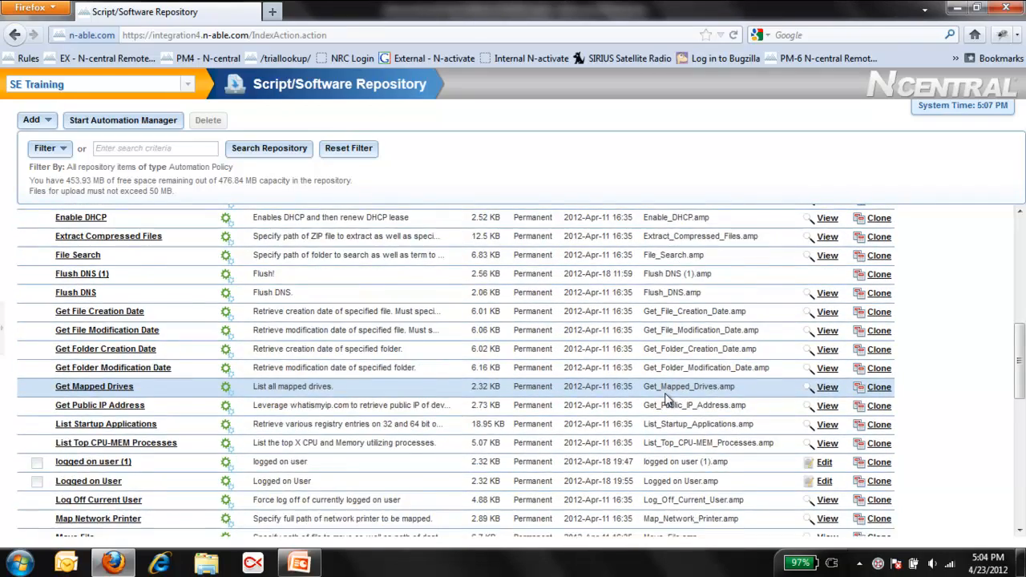
pyautogui.scroll(-1, 664, 391)
pyautogui.scroll(-2, 666, 399)
pyautogui.scroll(-1, 666, 393)
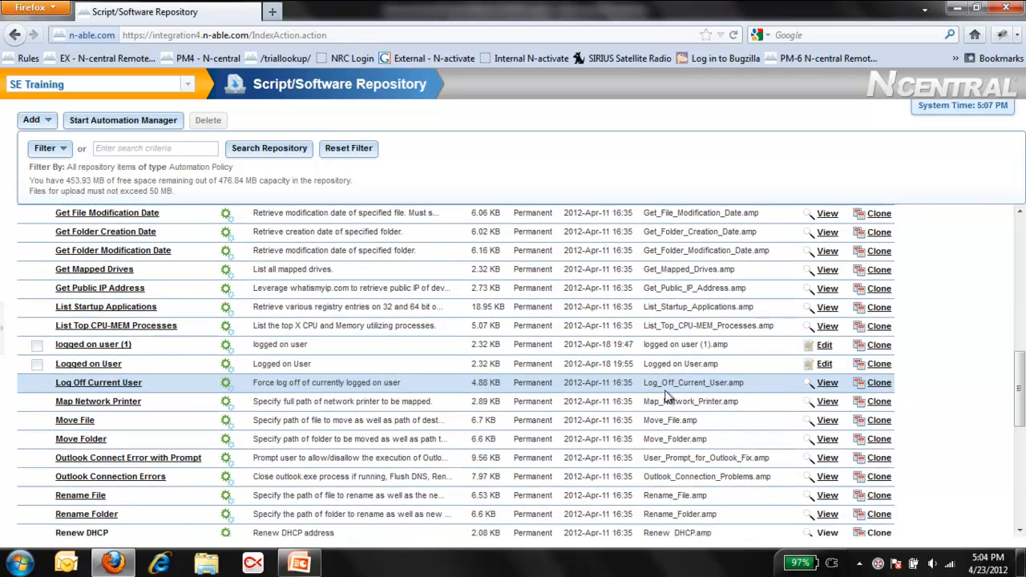
pyautogui.scroll(1, 665, 393)
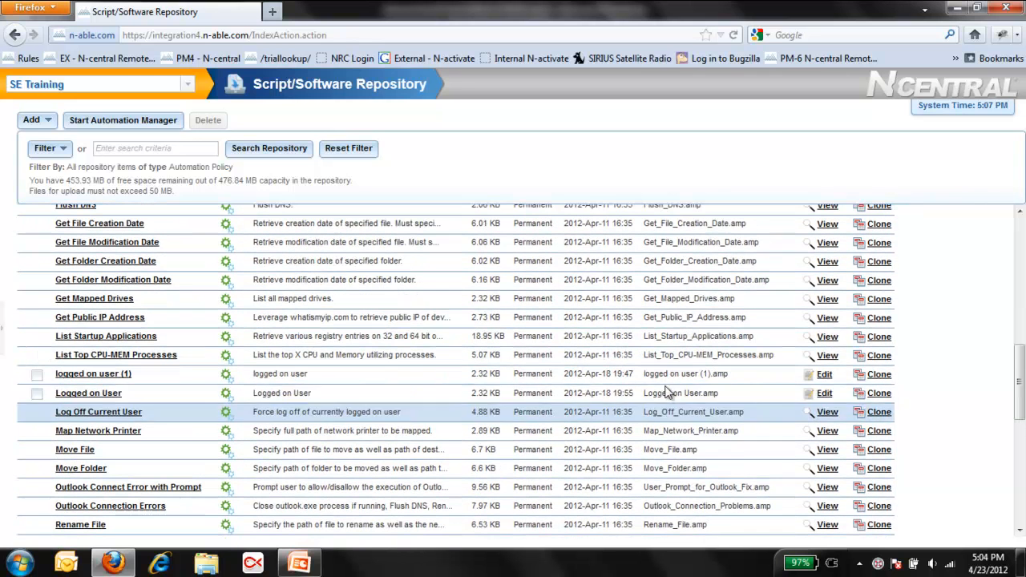
pyautogui.click(827, 337)
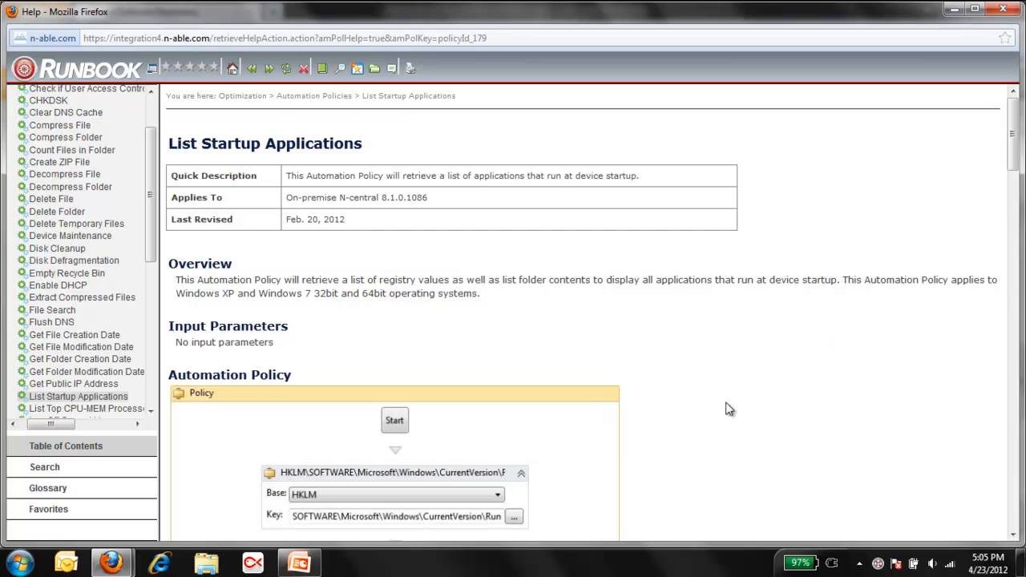
# Examine the List Startup Applications policy workflow and its registry checks in the Runbook, and minimize the help window
pyautogui.scroll(-4, 716, 421)
pyautogui.scroll(-5, 716, 423)
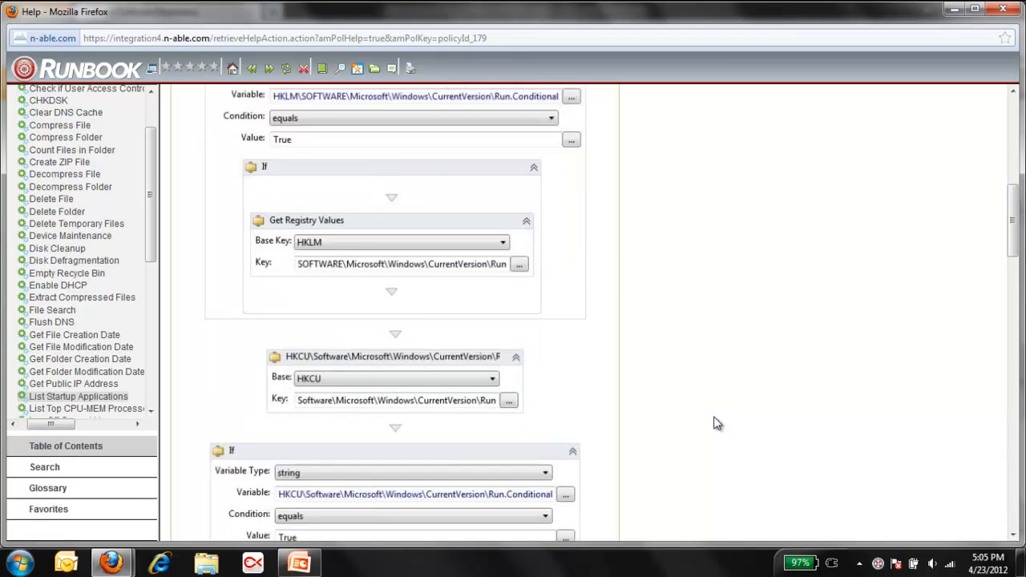
pyautogui.scroll(-4, 716, 422)
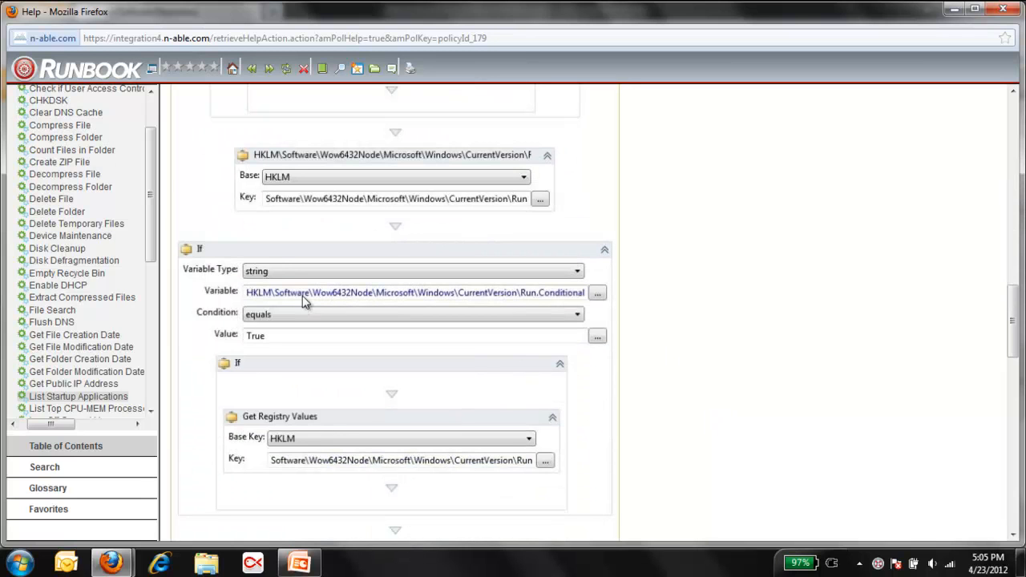
pyautogui.scroll(2, 153, 161)
pyautogui.moveTo(152, 160); pyautogui.dragTo(157, 215)
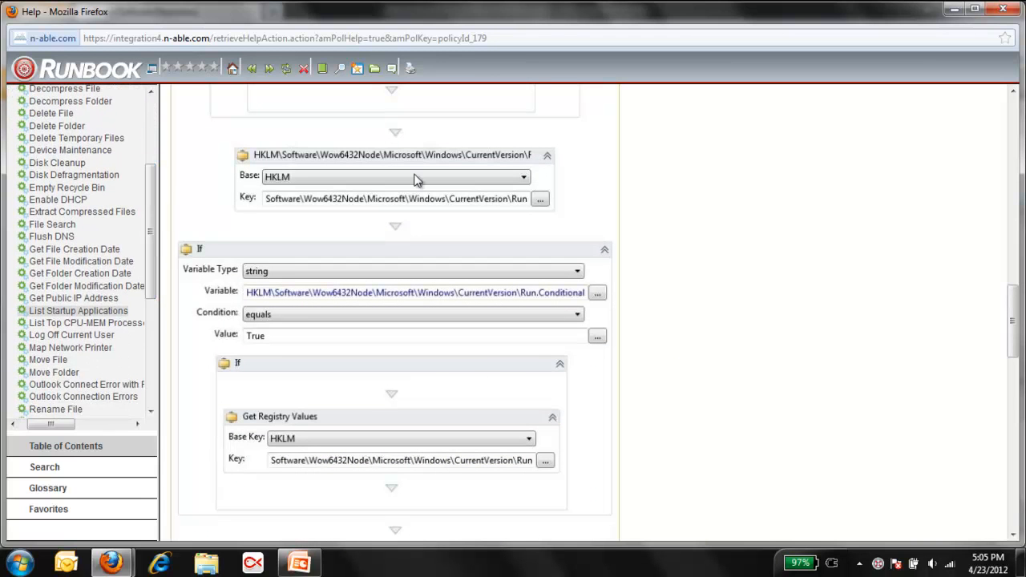
pyautogui.click(955, 10)
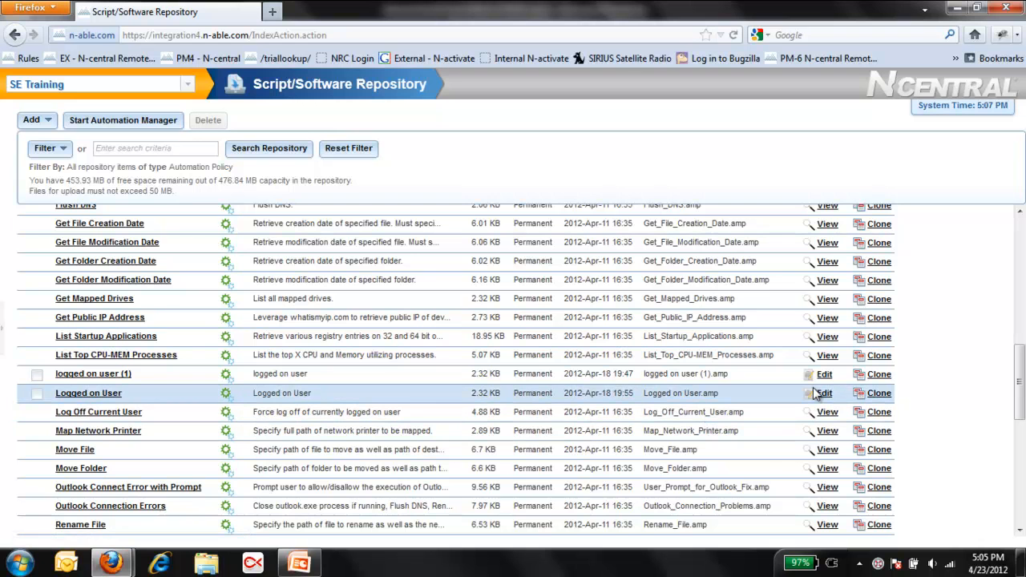
# Look at the cloning options for the List Startup Applications policy and dismiss them without saving
pyautogui.click(876, 340)
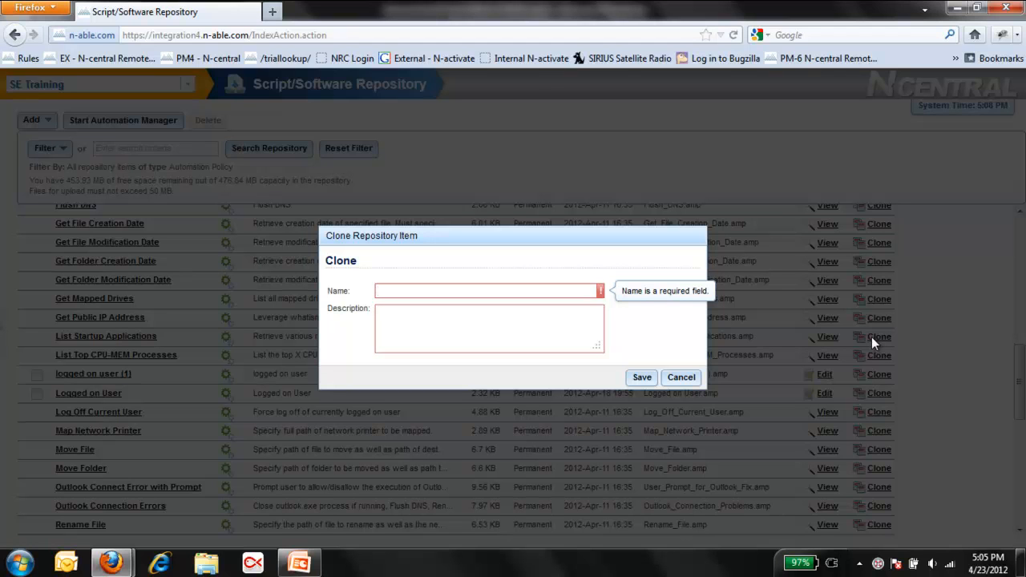
pyautogui.click(681, 381)
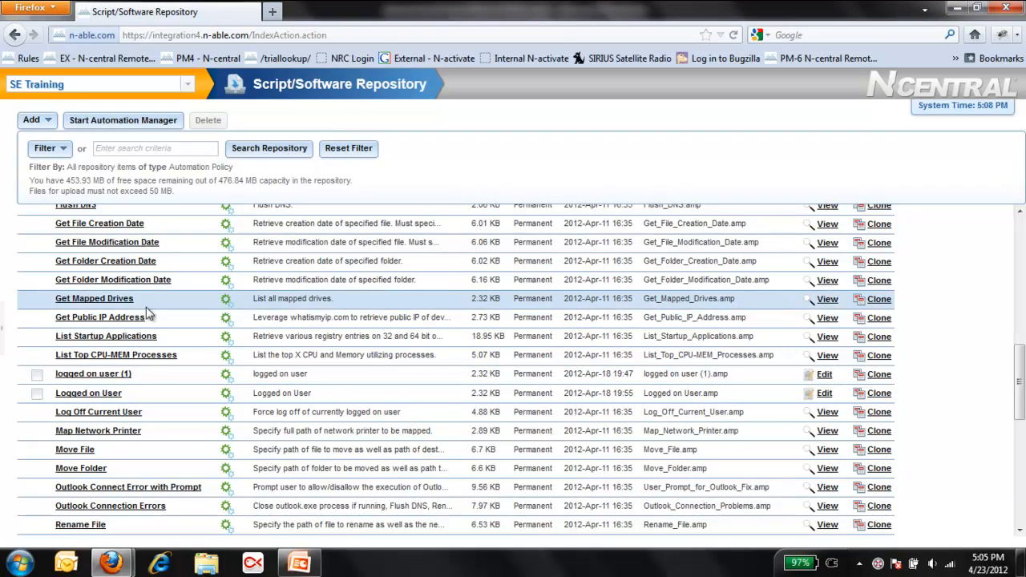
# Restore the navigation sidebar and start Automation Manager
pyautogui.click(4, 335)
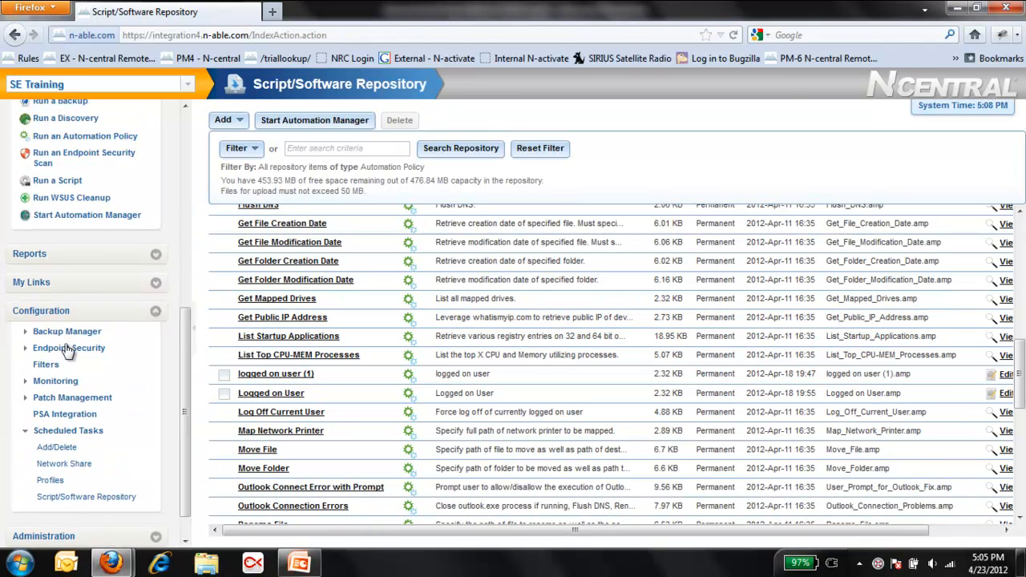
pyautogui.scroll(1, 68, 357)
pyautogui.scroll(2, 120, 377)
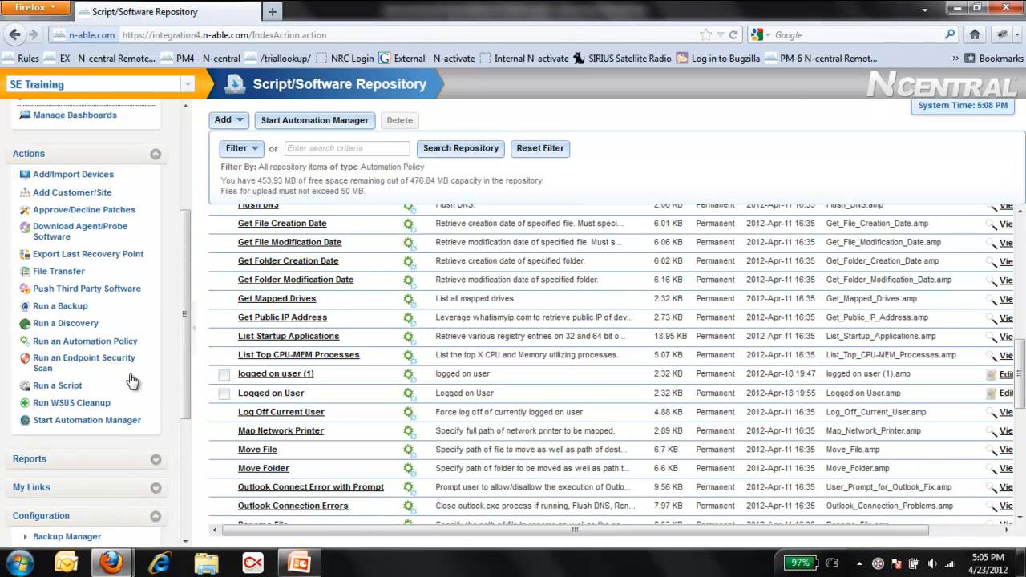
pyautogui.click(130, 423)
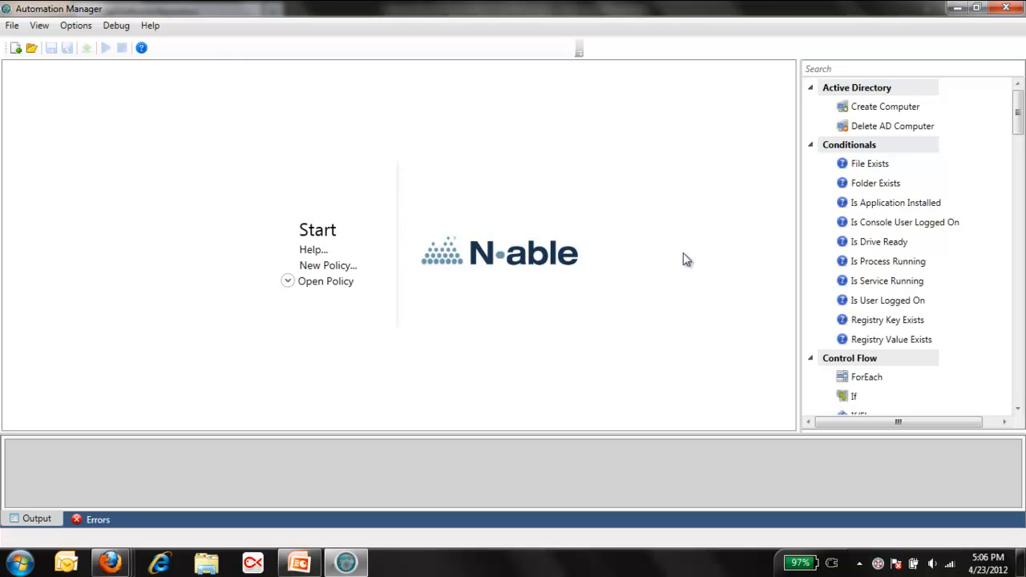
# Browse the library of automation objects, try a search for "f", and clear the search
pyautogui.moveTo(1019, 111); pyautogui.dragTo(1020, 242)
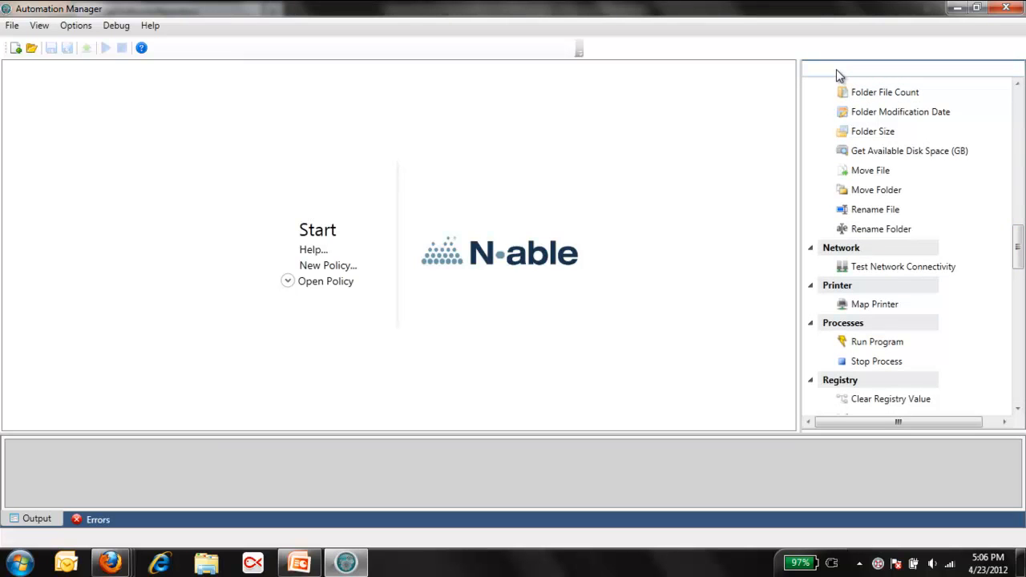
pyautogui.write('f')
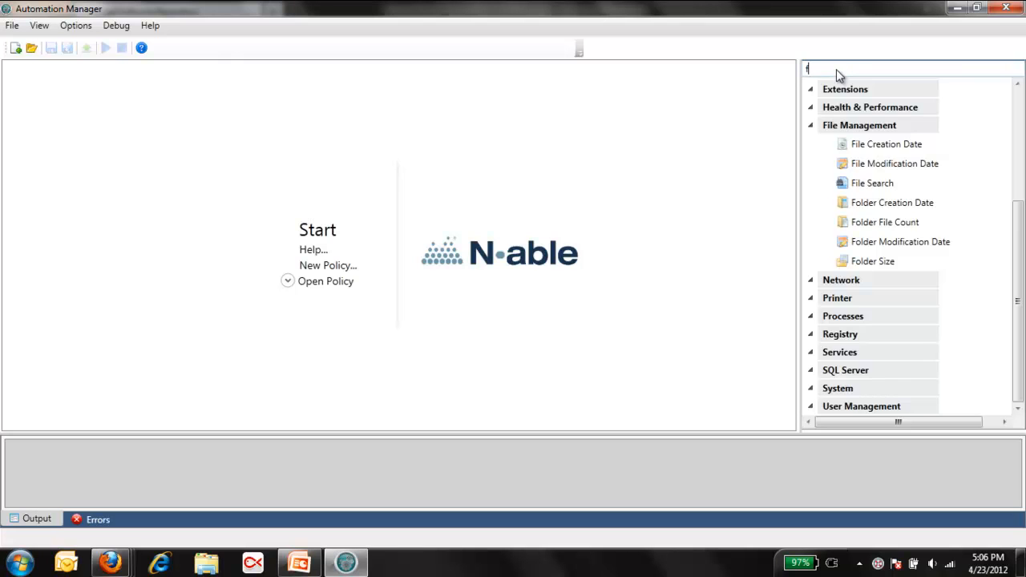
pyautogui.press('BackSpace')
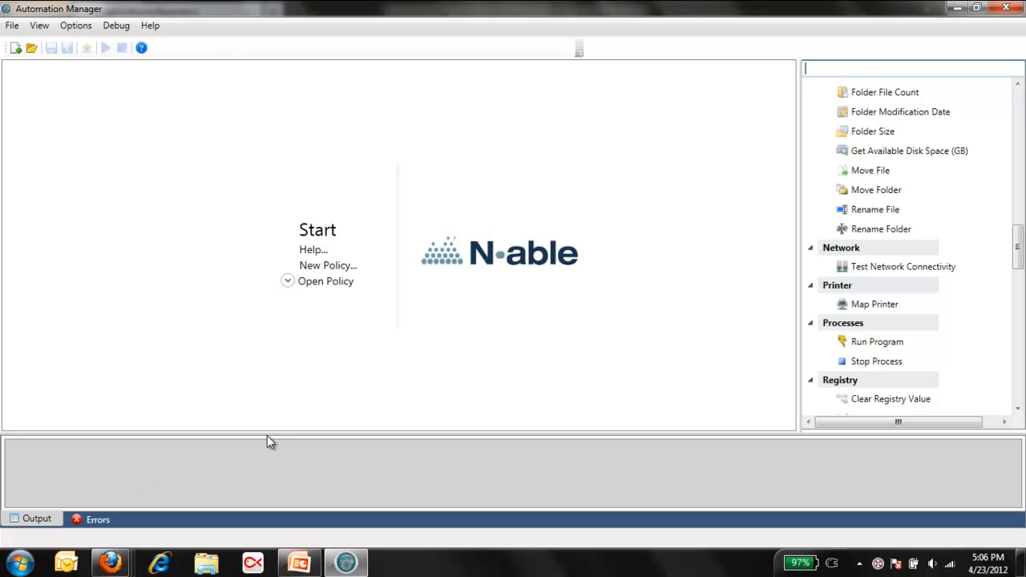
# Enlarge the output pane and shrink it back to about its former height
pyautogui.moveTo(266, 434); pyautogui.dragTo(269, 291)
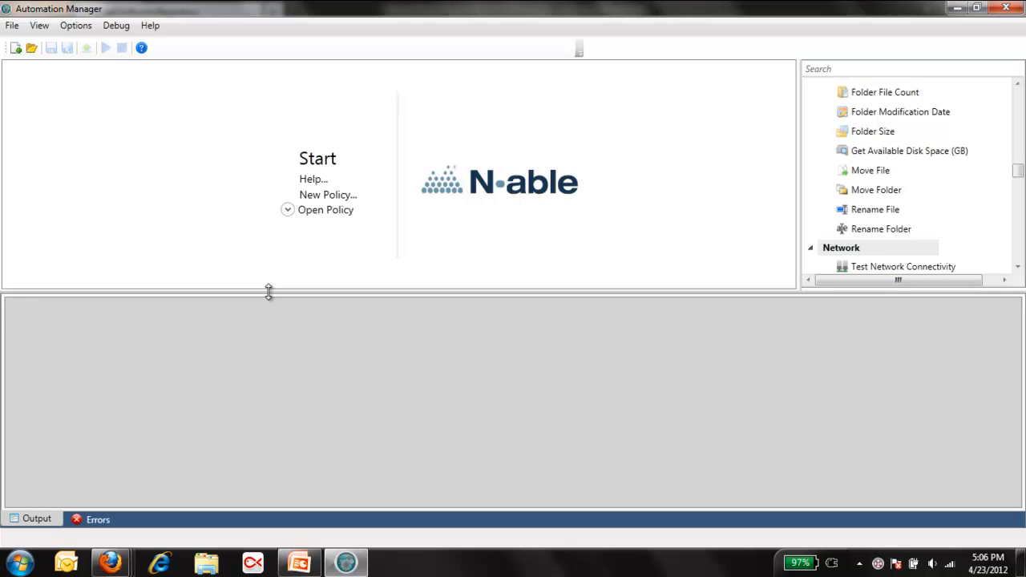
pyautogui.moveTo(268, 291); pyautogui.dragTo(298, 426)
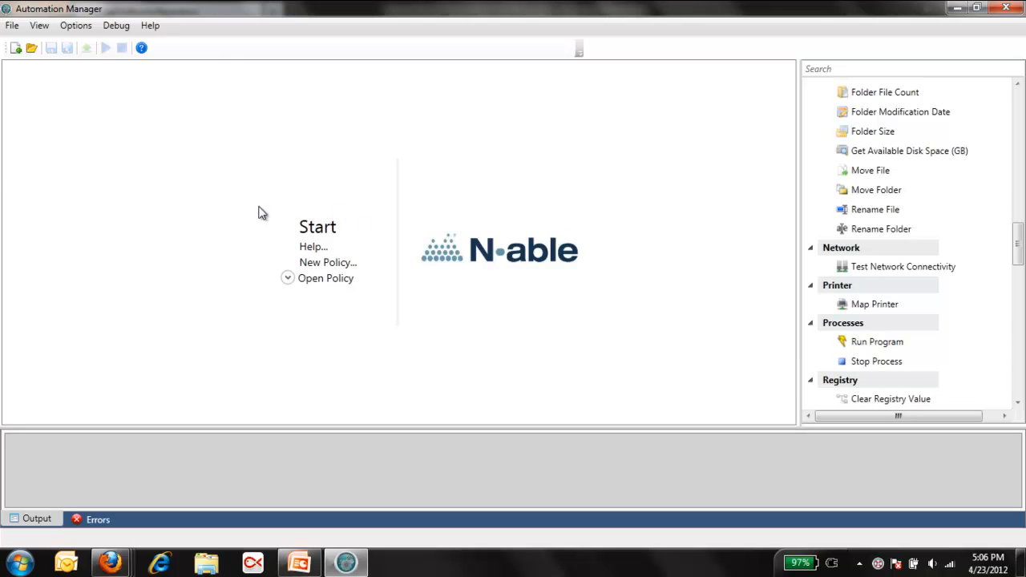
# Look at the new policy form and the local policy file browser, cancelling each without creating or opening a policy
pyautogui.click(327, 264)
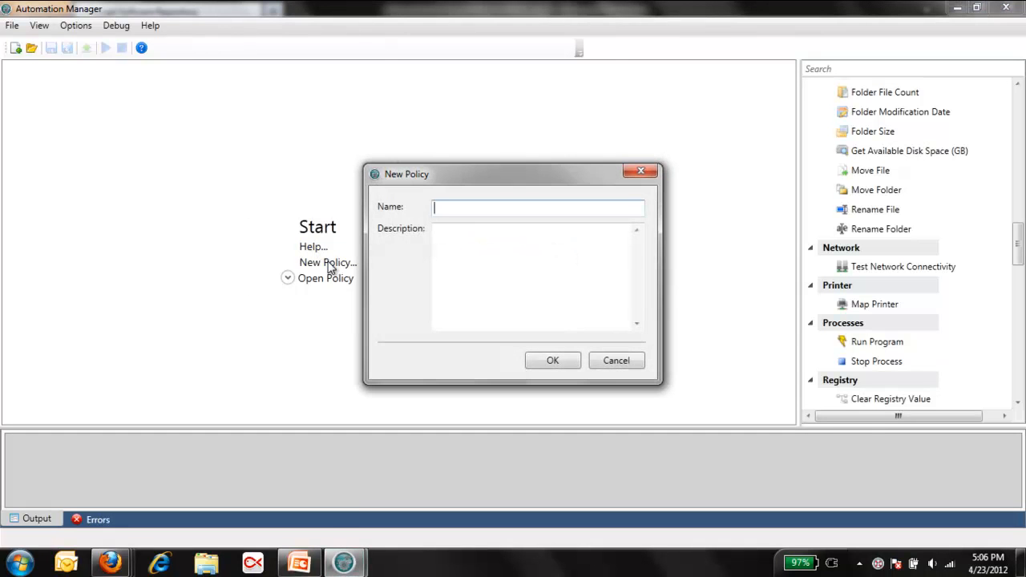
pyautogui.click(607, 365)
pyautogui.click(324, 280)
pyautogui.click(327, 294)
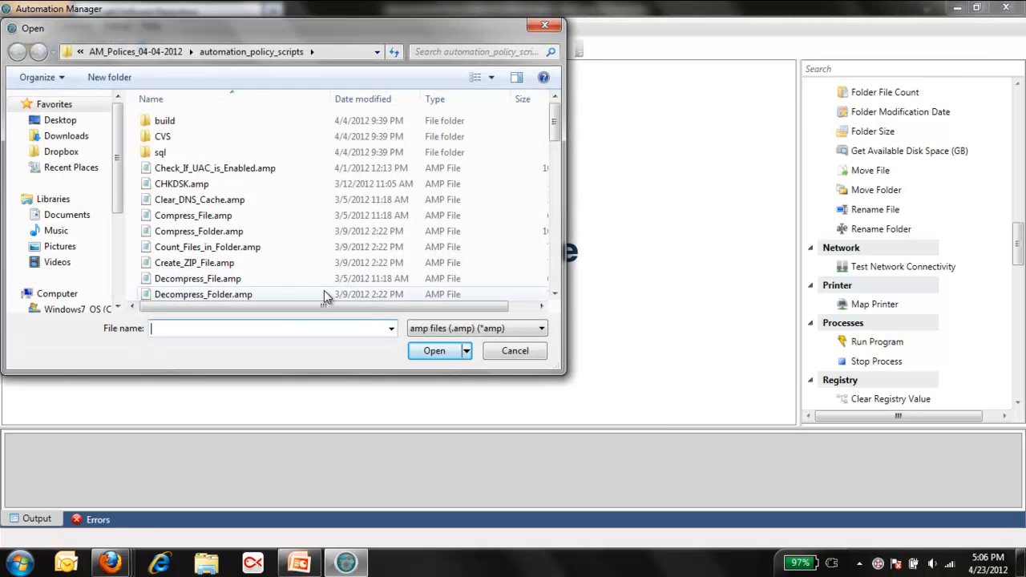
pyautogui.click(505, 352)
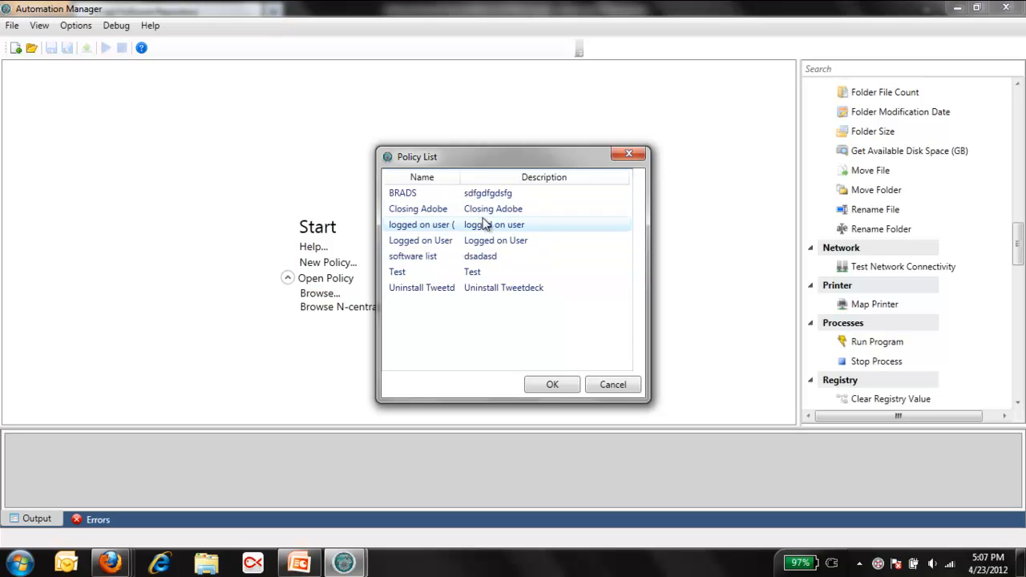
# Open the Logged on User policy from the N-central policy list
pyautogui.click(407, 243)
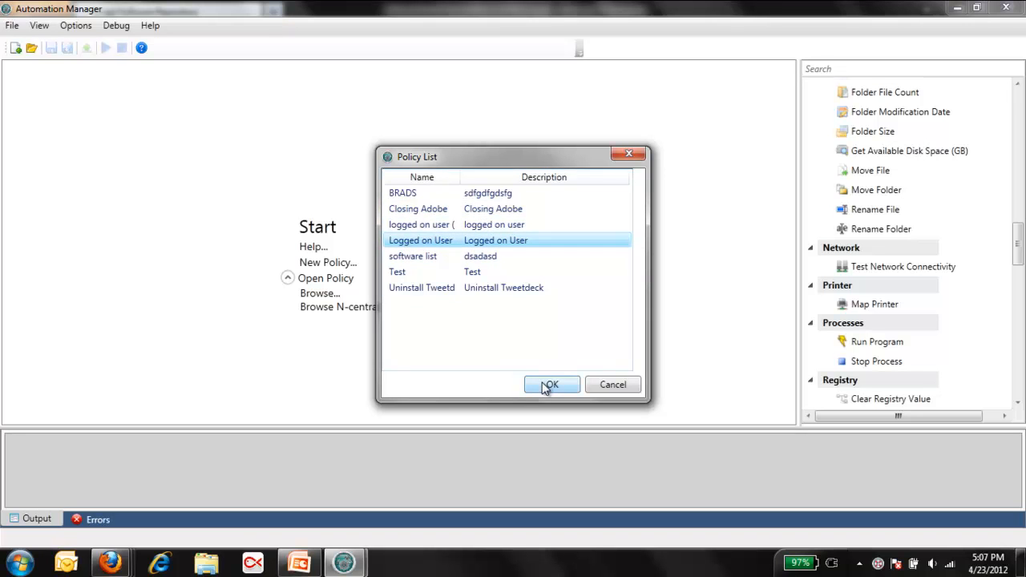
pyautogui.click(547, 385)
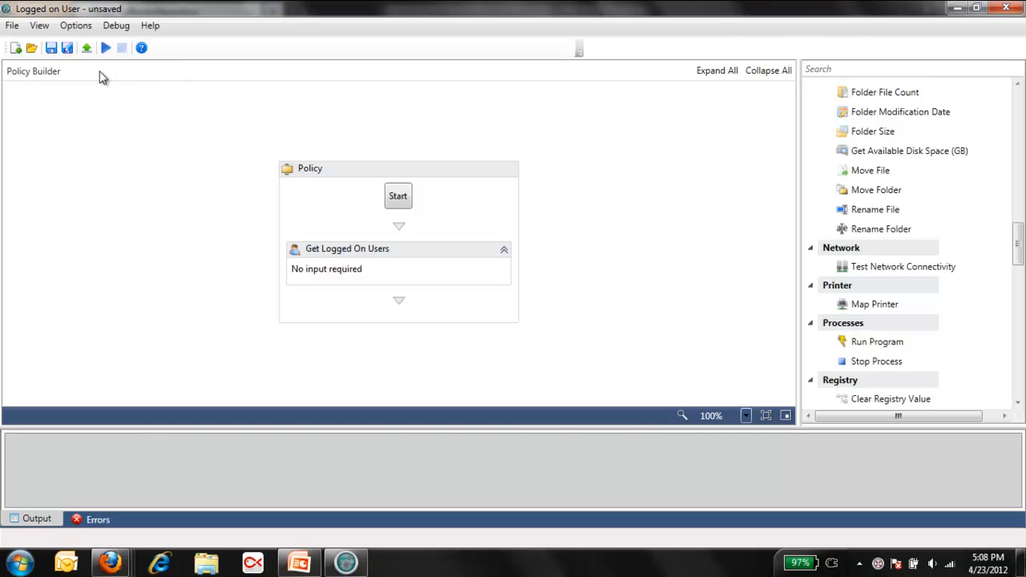
# Review the available policy commands and the alternate credentials form for executing the policy, and cancel it without entering anything
pyautogui.click(13, 28)
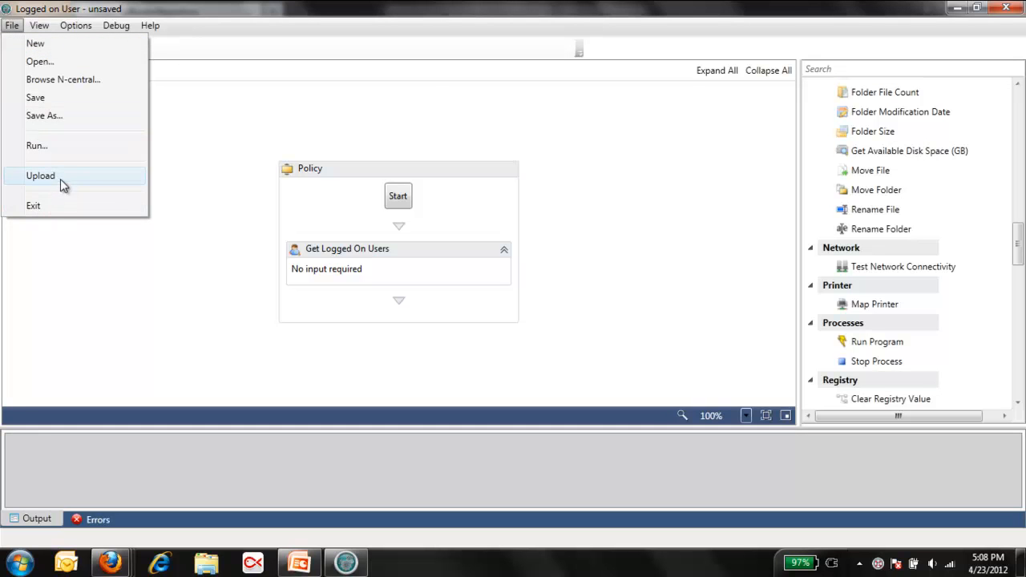
pyautogui.moveTo(40, 29)
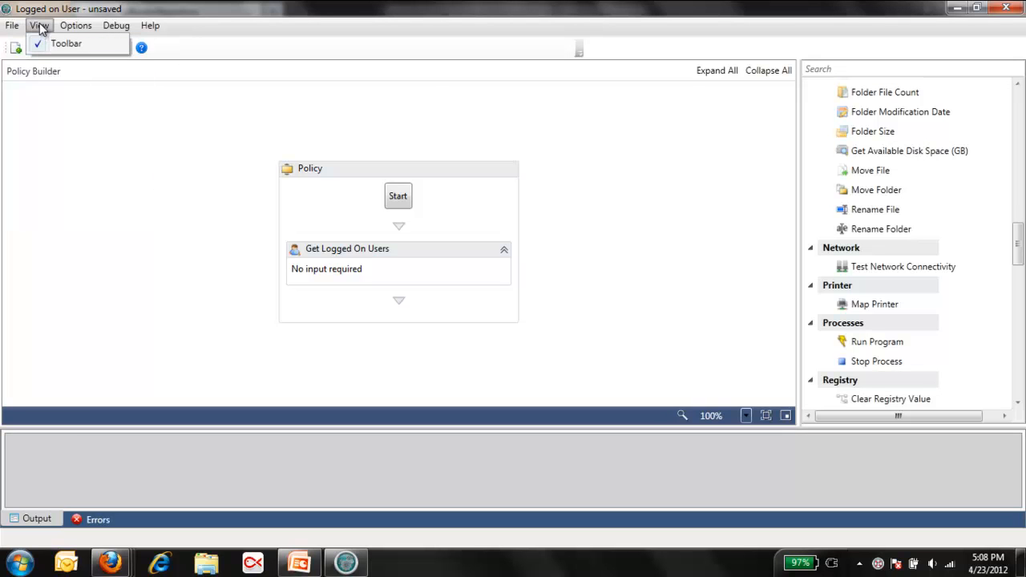
pyautogui.moveTo(76, 29)
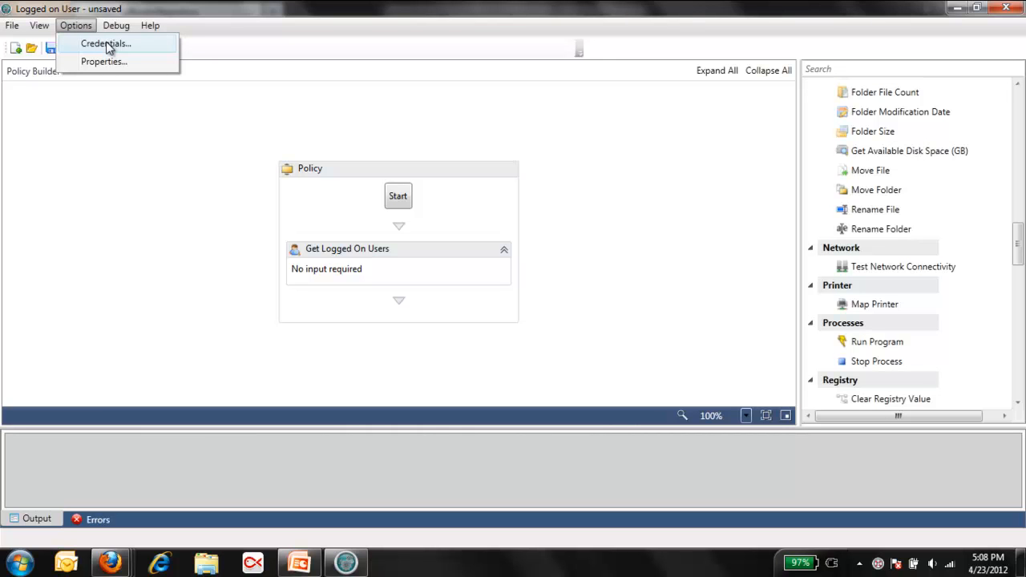
pyautogui.click(107, 44)
pyautogui.click(572, 305)
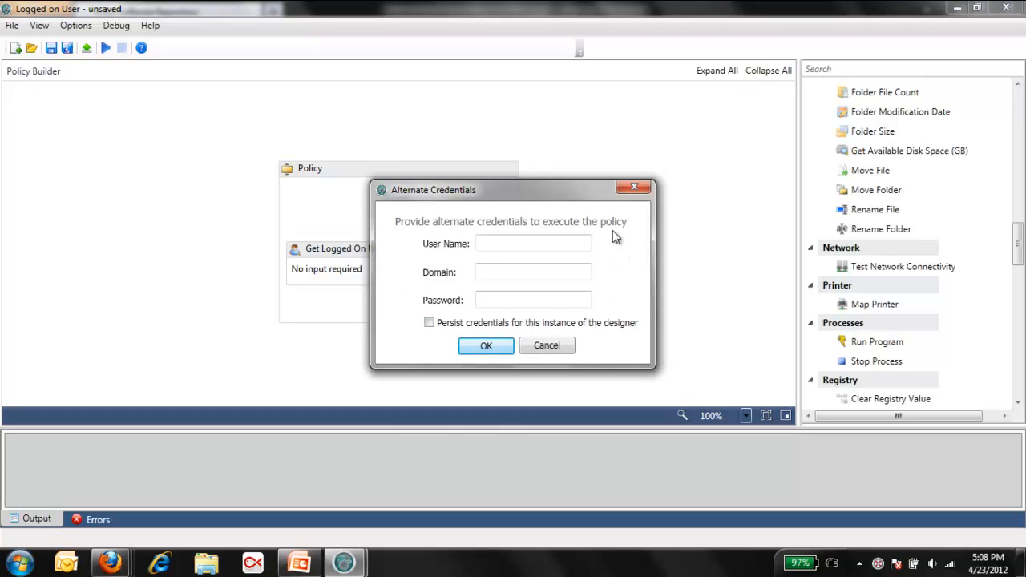
pyautogui.click(478, 244)
pyautogui.click(546, 345)
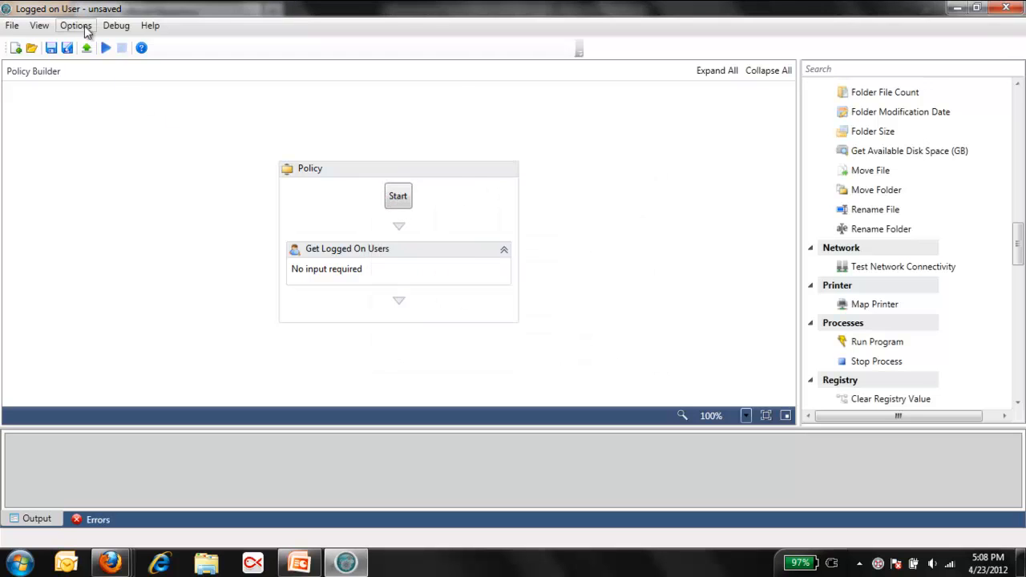
# View the Logged on User policy's name and description properties and cancel without changing them
pyautogui.click(82, 27)
pyautogui.click(105, 61)
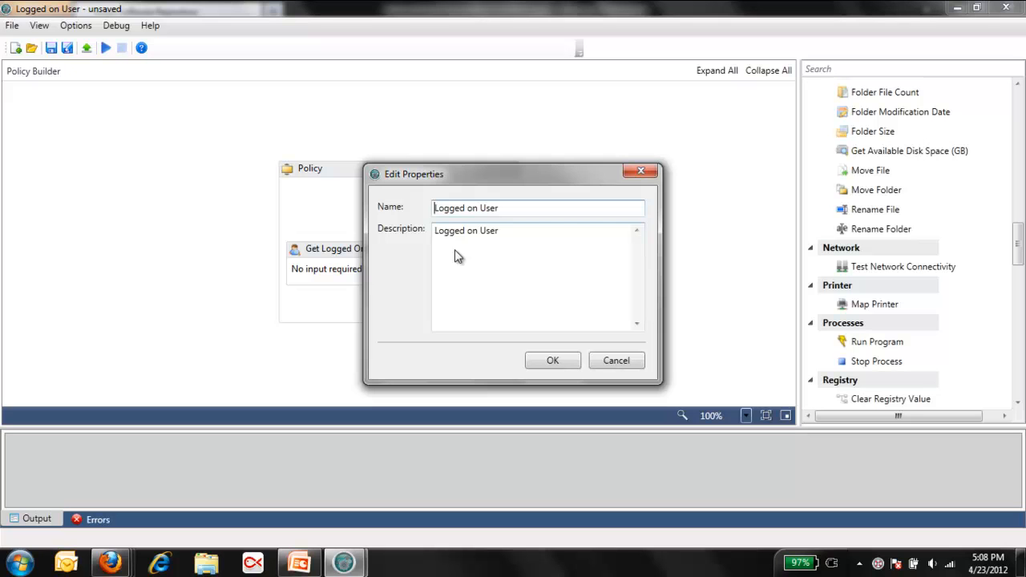
pyautogui.click(627, 360)
# Set a breakpoint on the Get Logged On Users object and remove it again
pyautogui.click(117, 27)
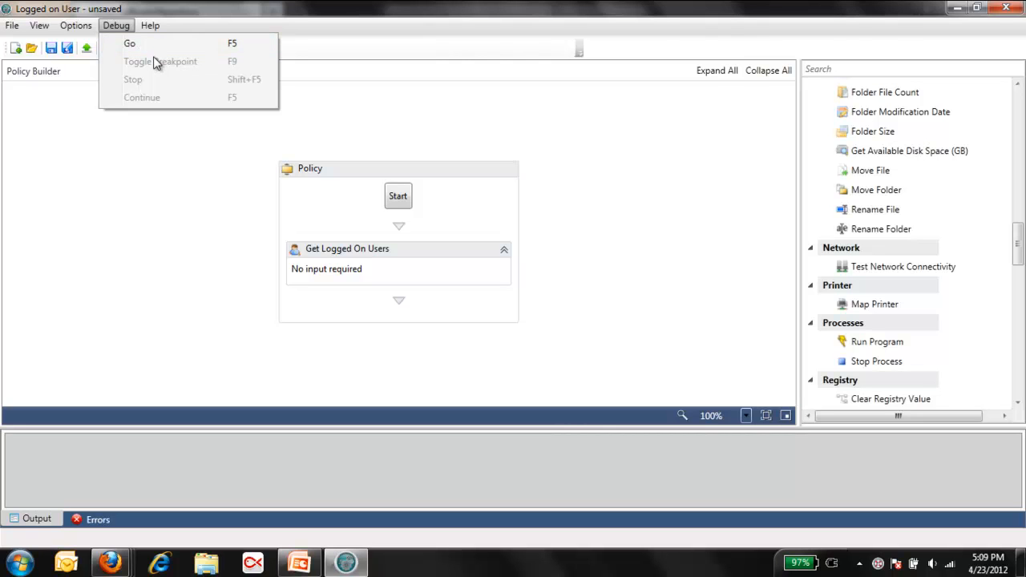
pyautogui.click(396, 250)
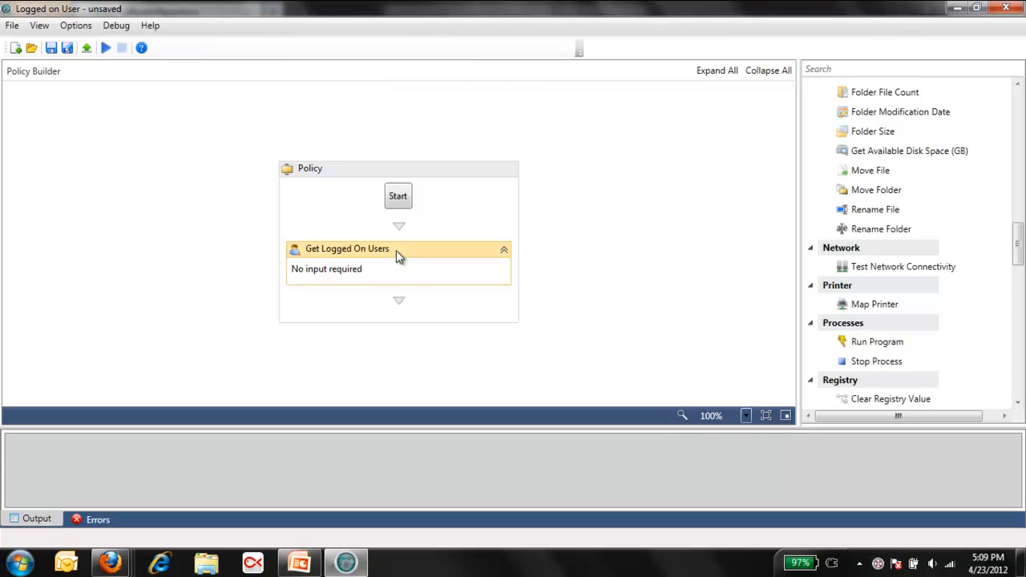
pyautogui.click(117, 26)
pyautogui.click(179, 64)
pyautogui.click(371, 249)
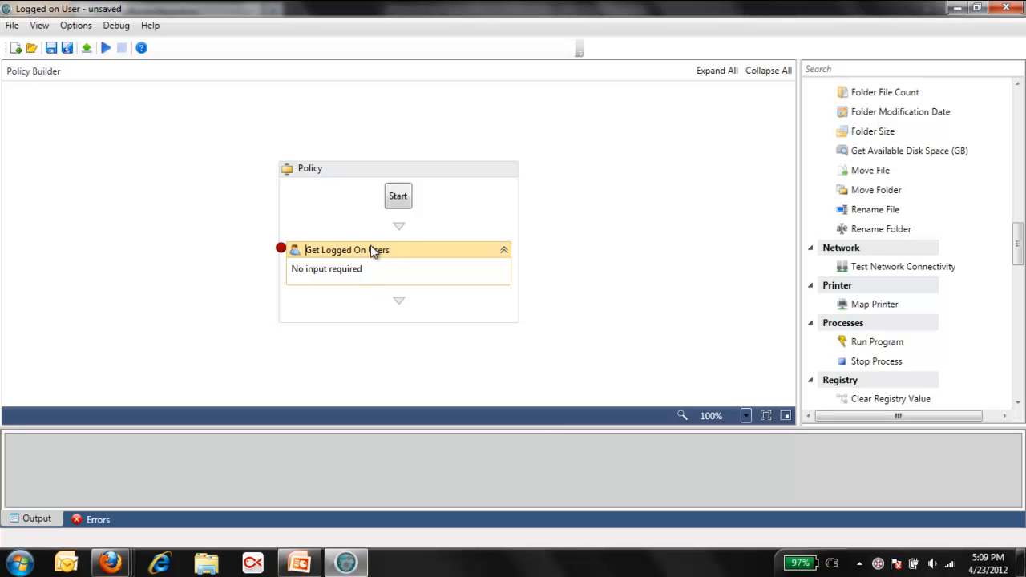
pyautogui.click(117, 26)
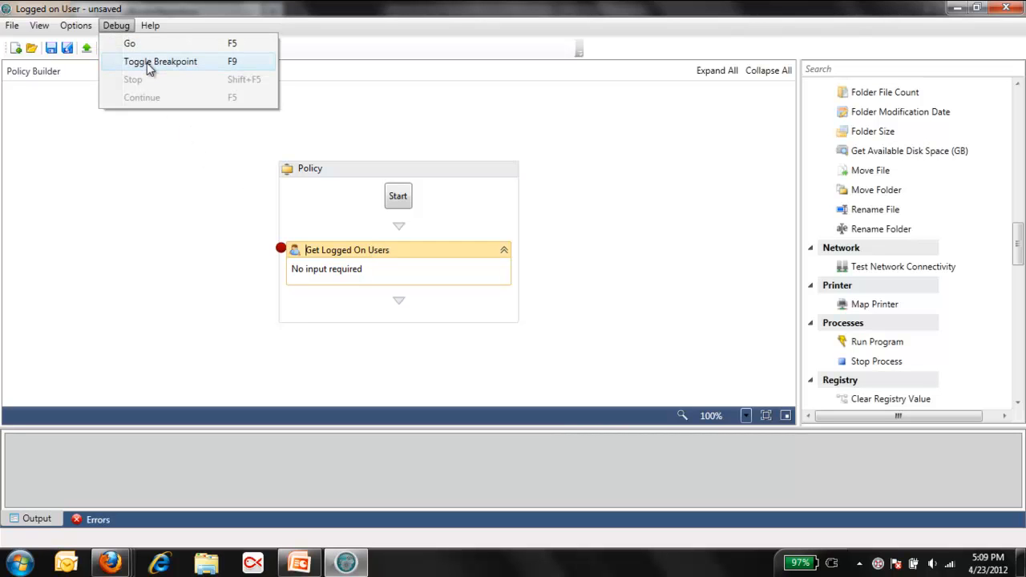
pyautogui.click(147, 61)
pyautogui.click(150, 25)
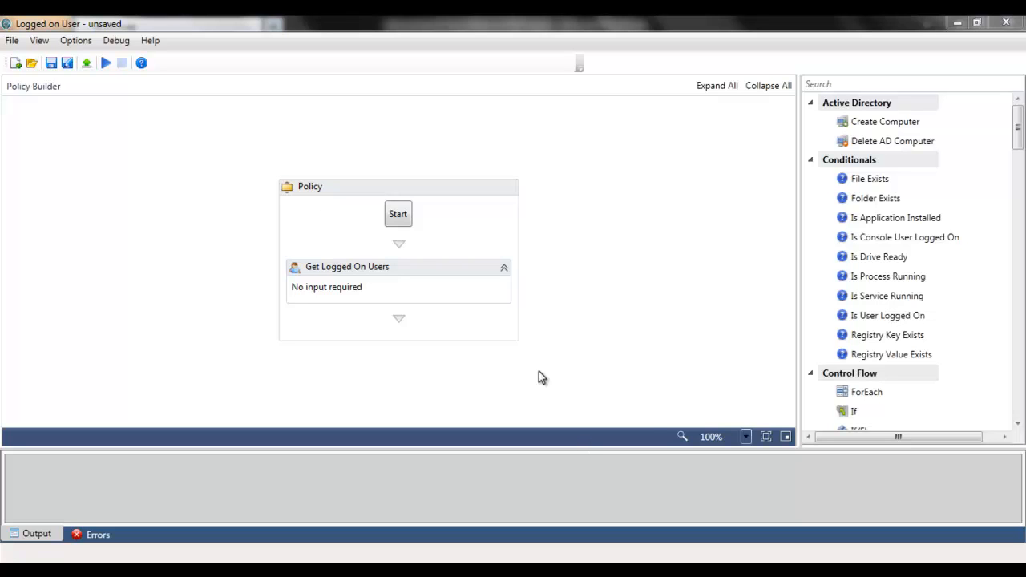
# Create a new policy with "Prompt User" as both its name and its description
pyautogui.click(16, 63)
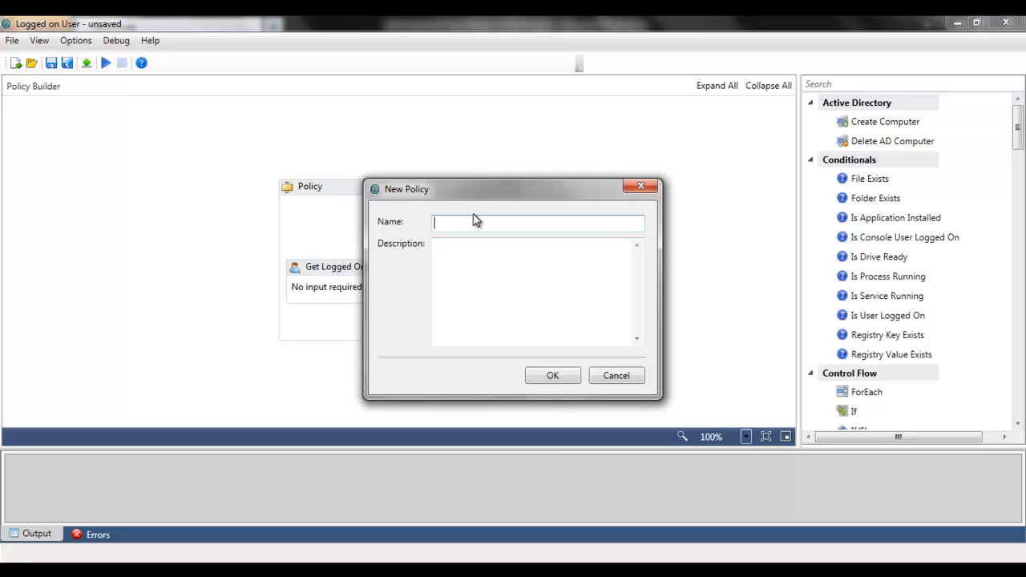
pyautogui.write('Prompt User')
pyautogui.moveTo(495, 221); pyautogui.dragTo(417, 226)
pyautogui.hotkey('ctrl', 'c')
pyautogui.click(493, 245)
pyautogui.hotkey('ctrl', 'v')
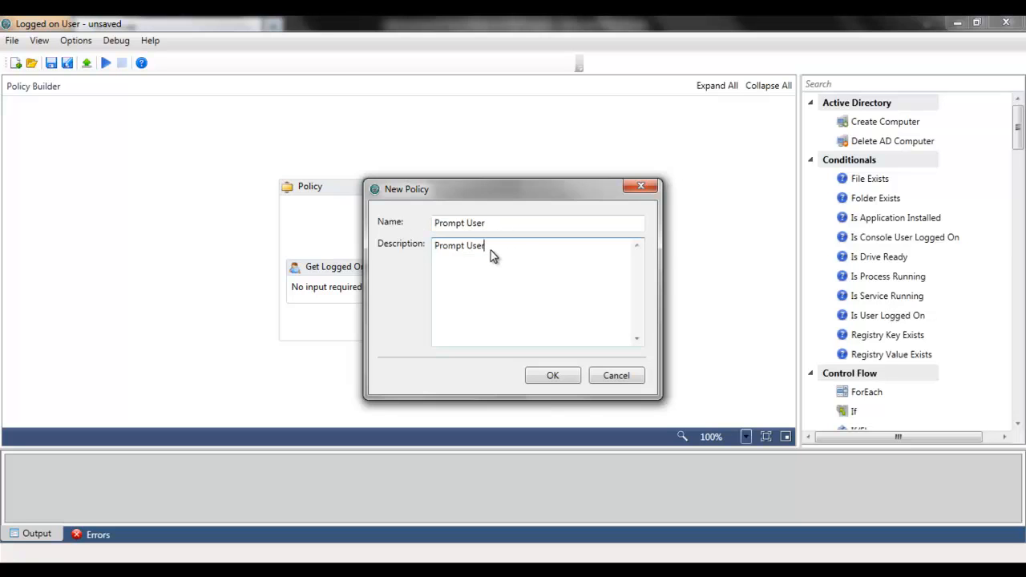
pyautogui.click(555, 376)
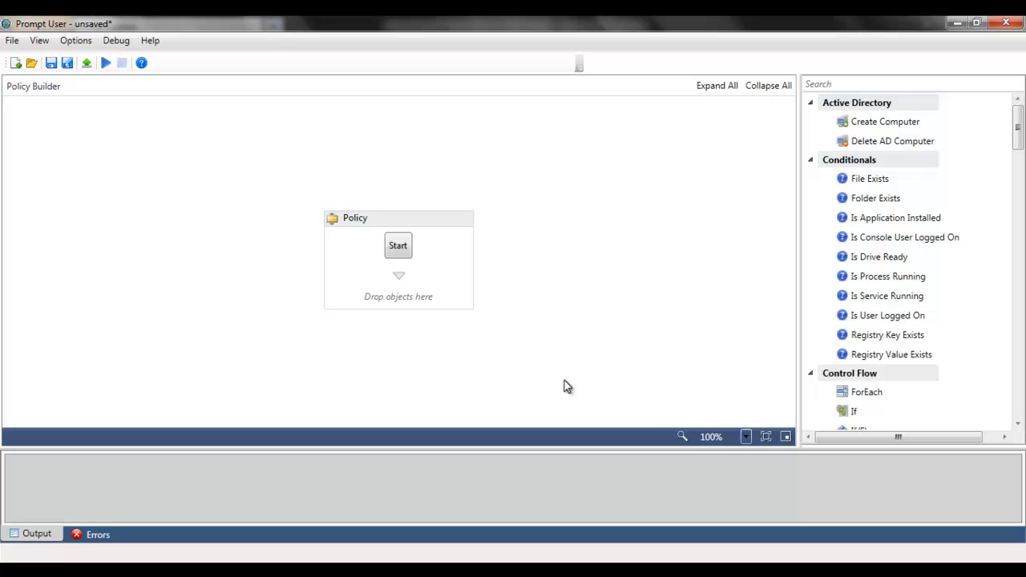
# Add the Is User Logged On conditional below the policy's start and display its errors
pyautogui.click(899, 320)
pyautogui.moveTo(902, 320); pyautogui.dragTo(407, 281)
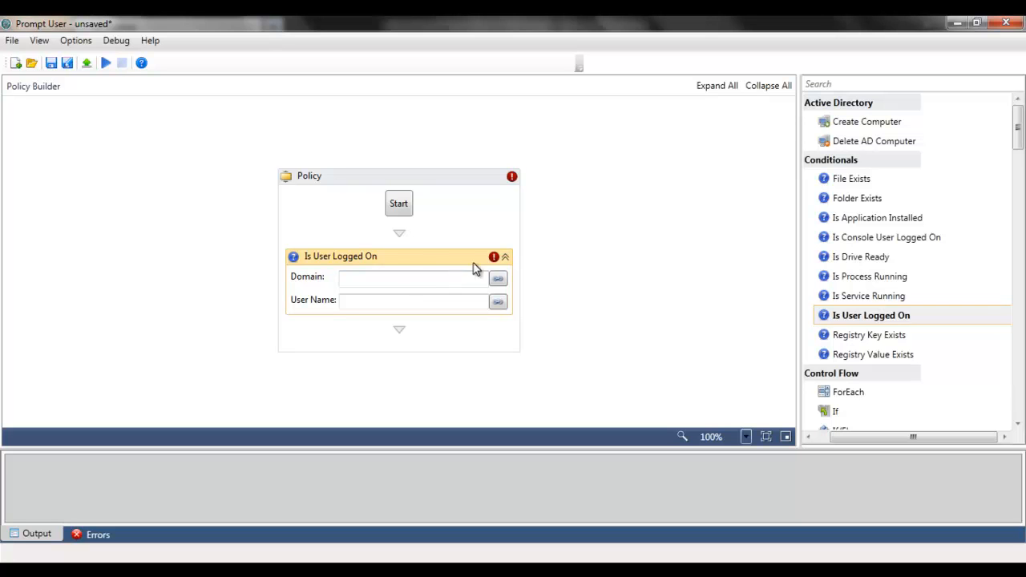
pyautogui.moveTo(494, 259)
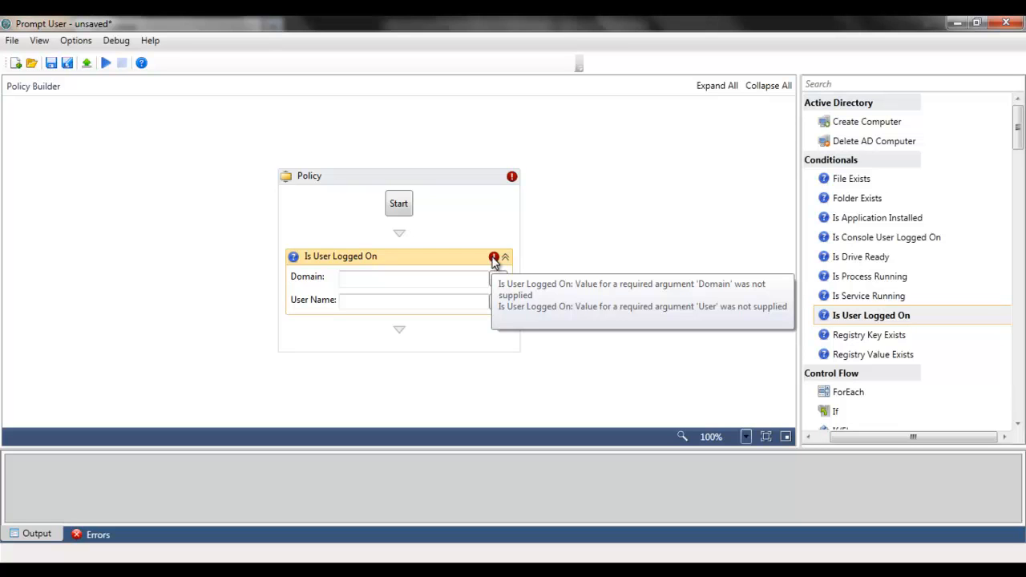
pyautogui.click(94, 535)
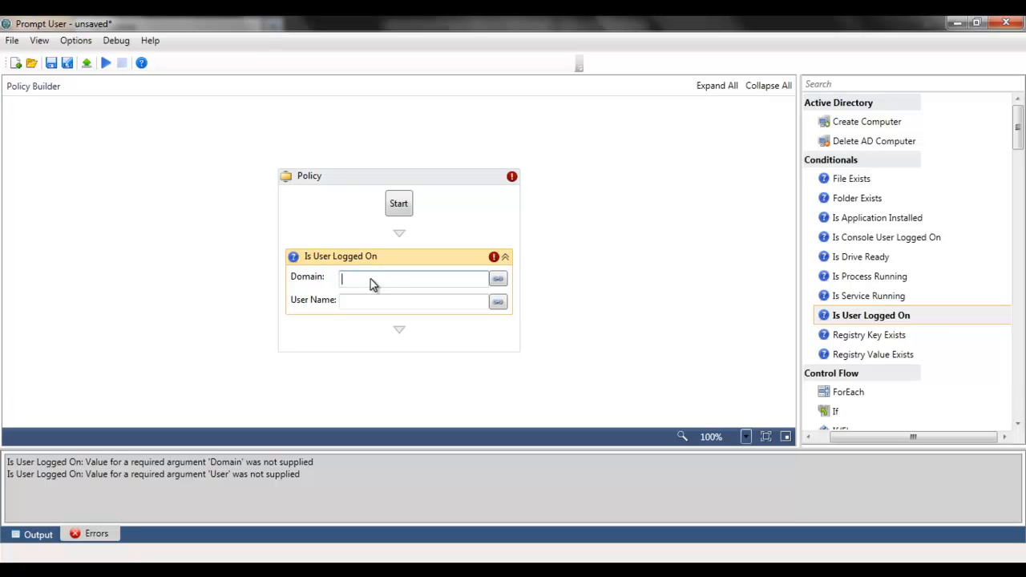
# Set both the Domain and the User Name of the Is User Logged On object to *
pyautogui.write('*')
pyautogui.click(351, 309)
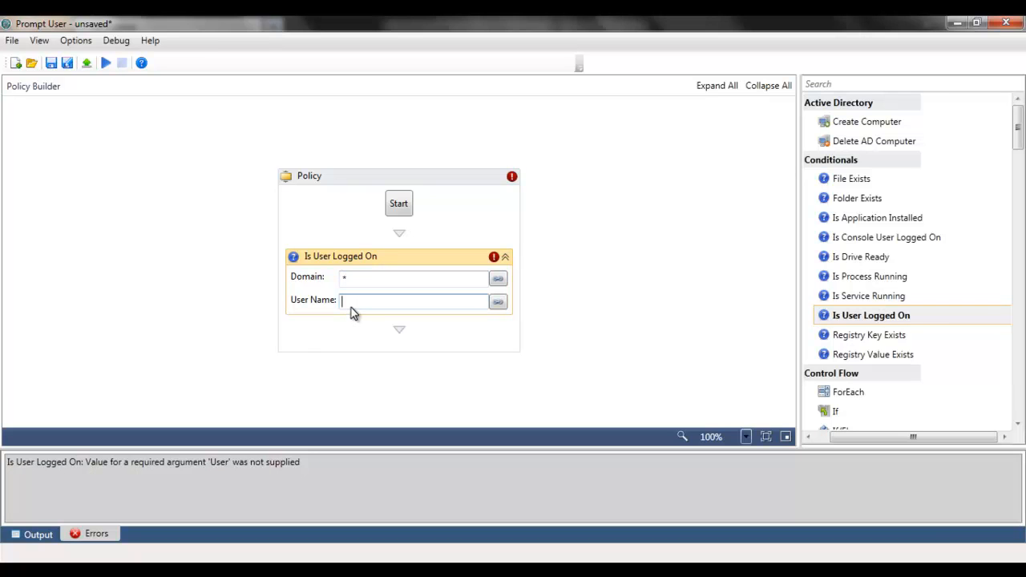
pyautogui.write('*')
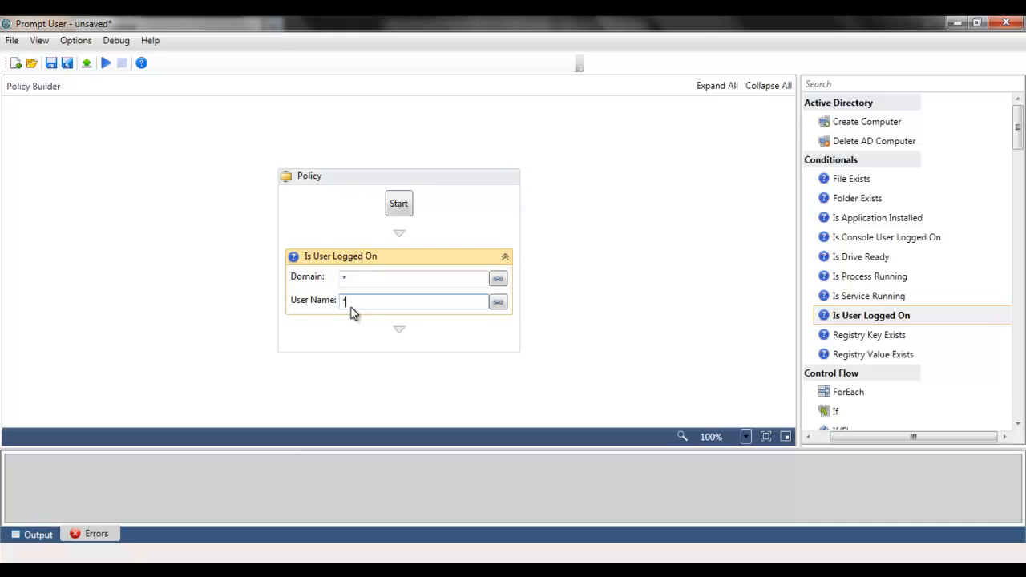
# Run the Prompt User policy and examine its input and output parameters in an enlarged output pane
pyautogui.click(105, 62)
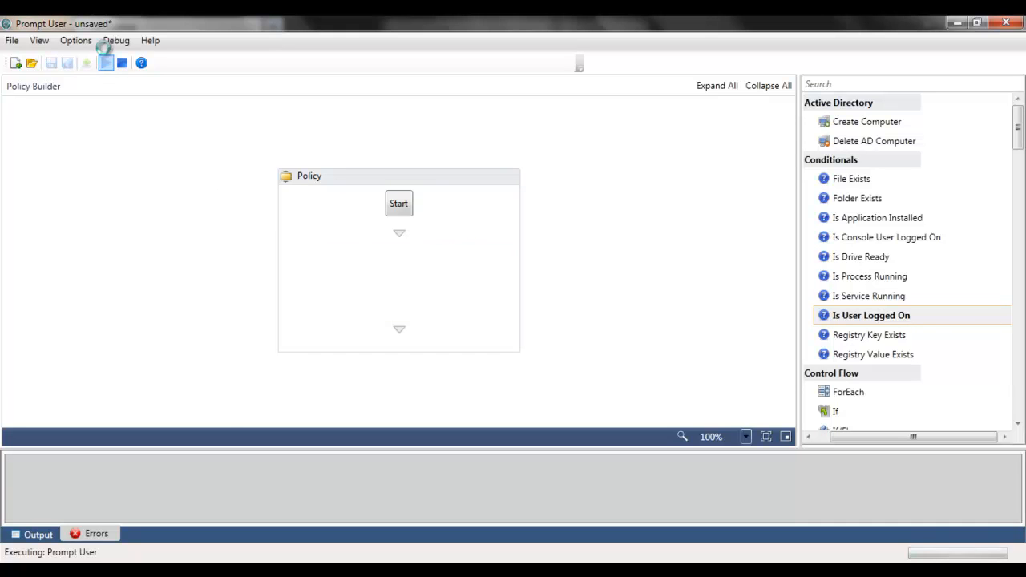
pyautogui.click(38, 535)
pyautogui.moveTo(240, 458); pyautogui.dragTo(260, 277)
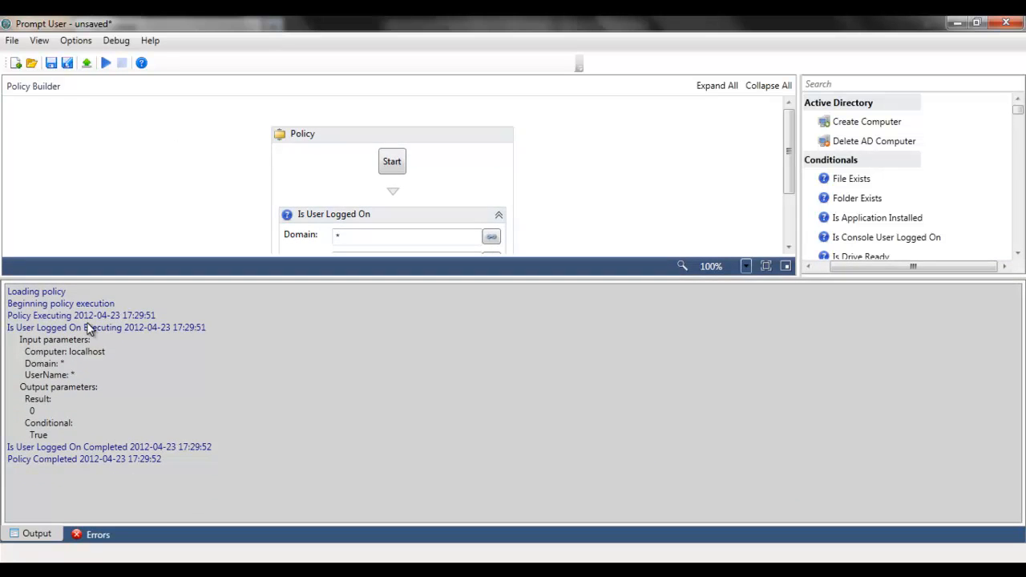
pyautogui.click(128, 330)
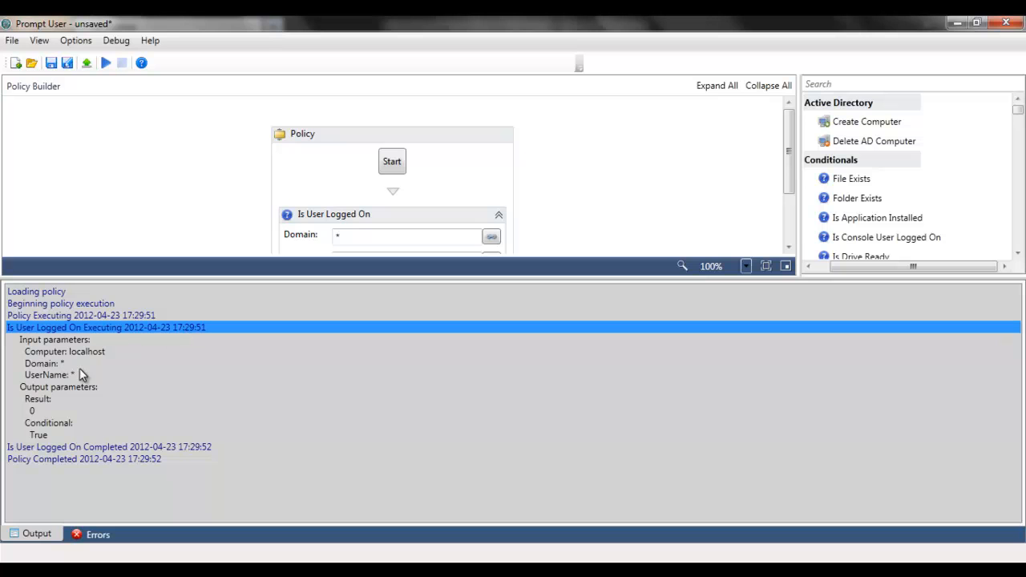
pyautogui.click(58, 437)
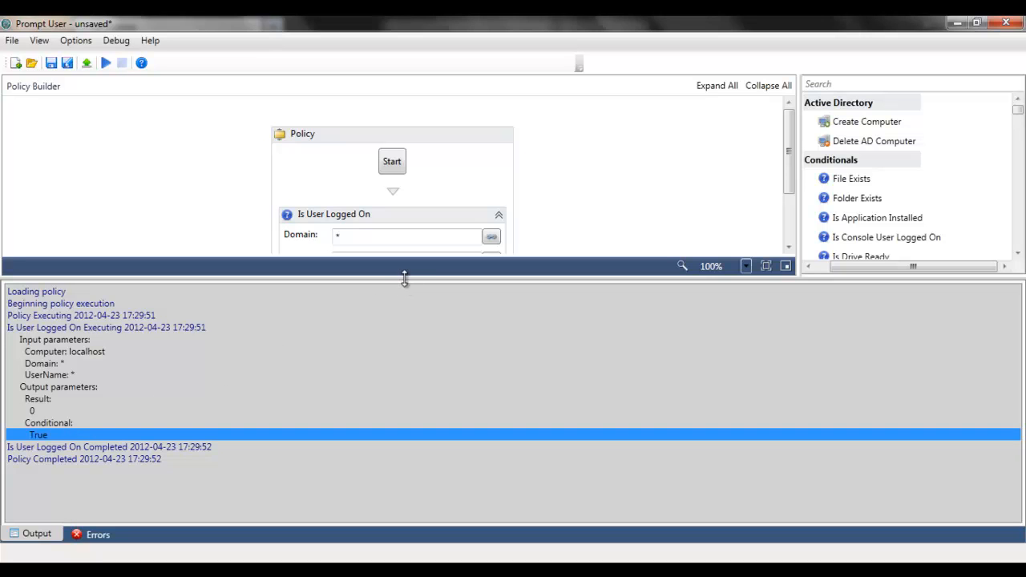
# Shrink the output pane and add an If control flow object below Is User Logged On
pyautogui.moveTo(405, 277); pyautogui.dragTo(405, 383)
pyautogui.scroll(-3, 862, 264)
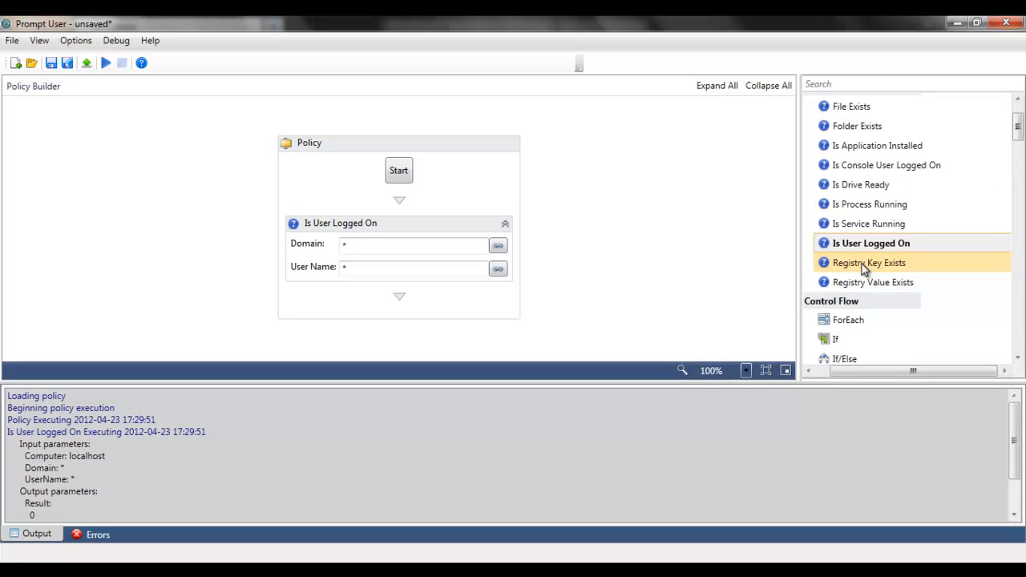
pyautogui.scroll(-1, 863, 269)
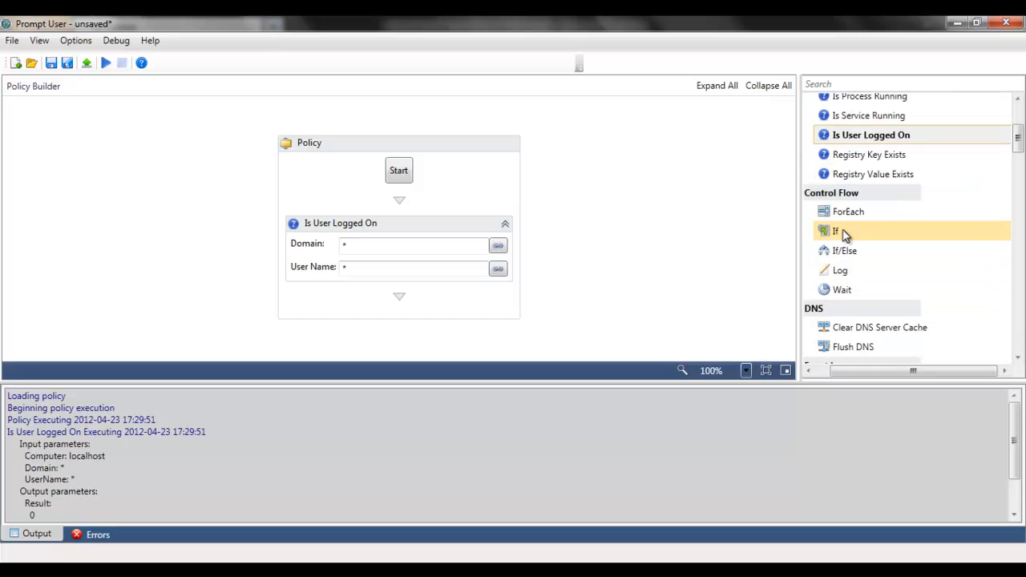
pyautogui.moveTo(843, 233); pyautogui.dragTo(393, 296)
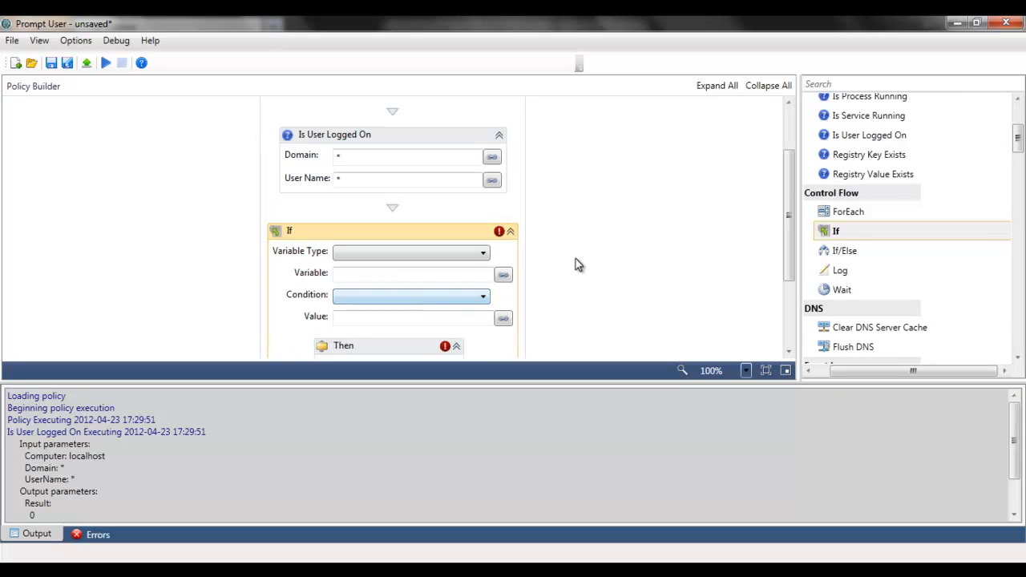
pyautogui.scroll(-2, 599, 259)
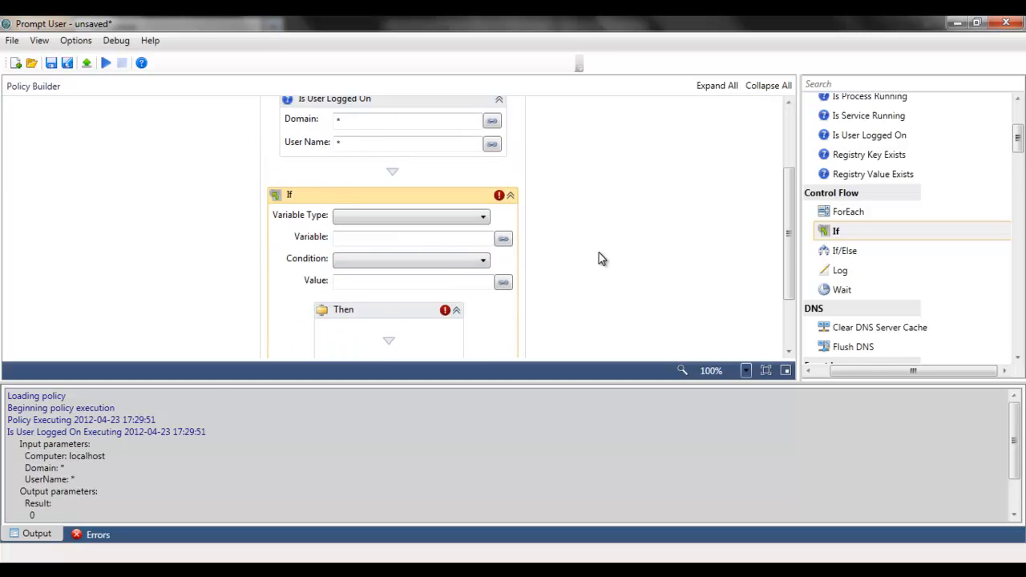
# Set the If object's variable type to string and link its variable to the Conditional value of Is User Logged On
pyautogui.click(126, 495)
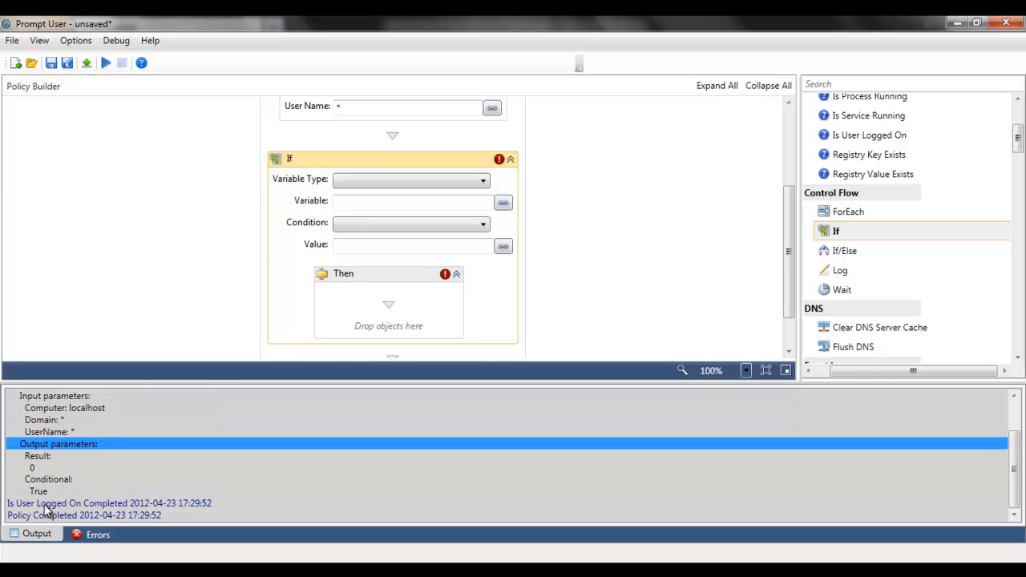
pyautogui.click(24, 496)
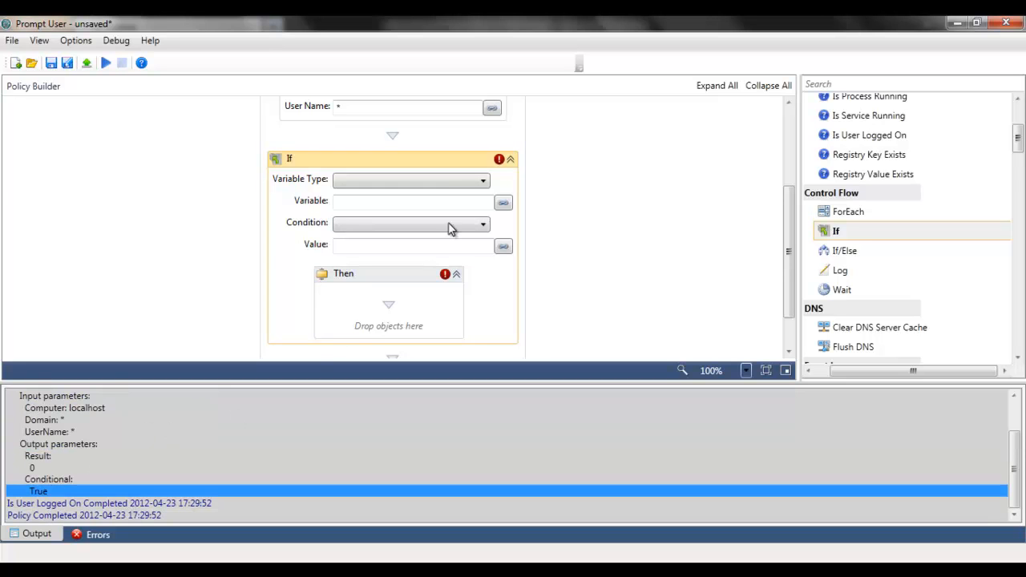
pyautogui.scroll(1, 486, 182)
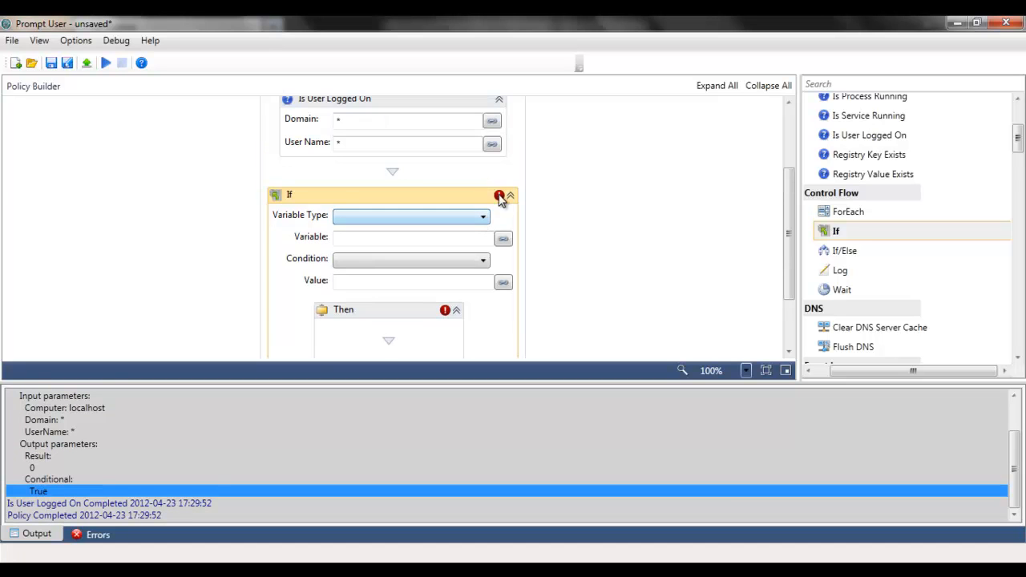
pyautogui.scroll(1, 374, 163)
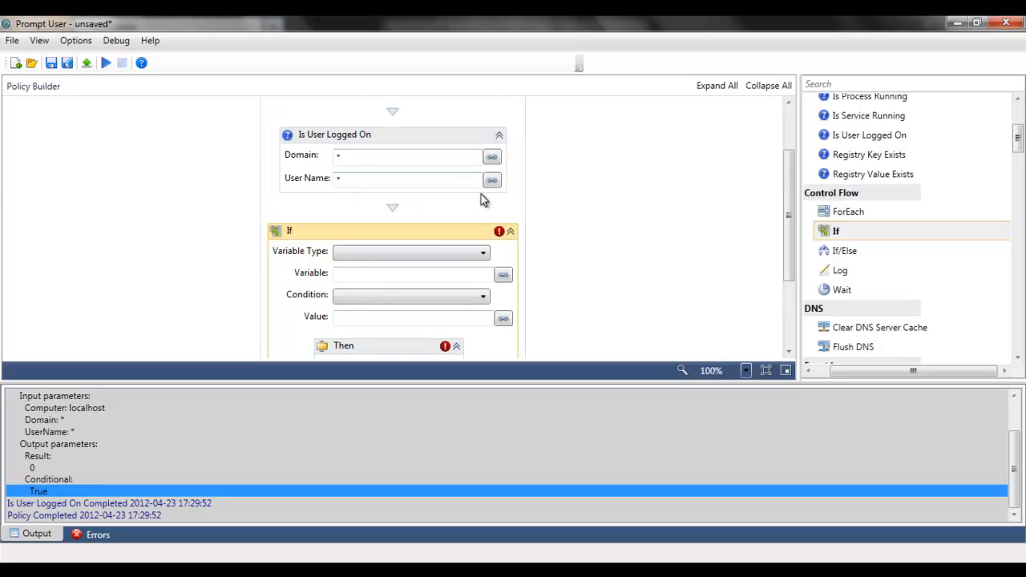
pyautogui.click(484, 254)
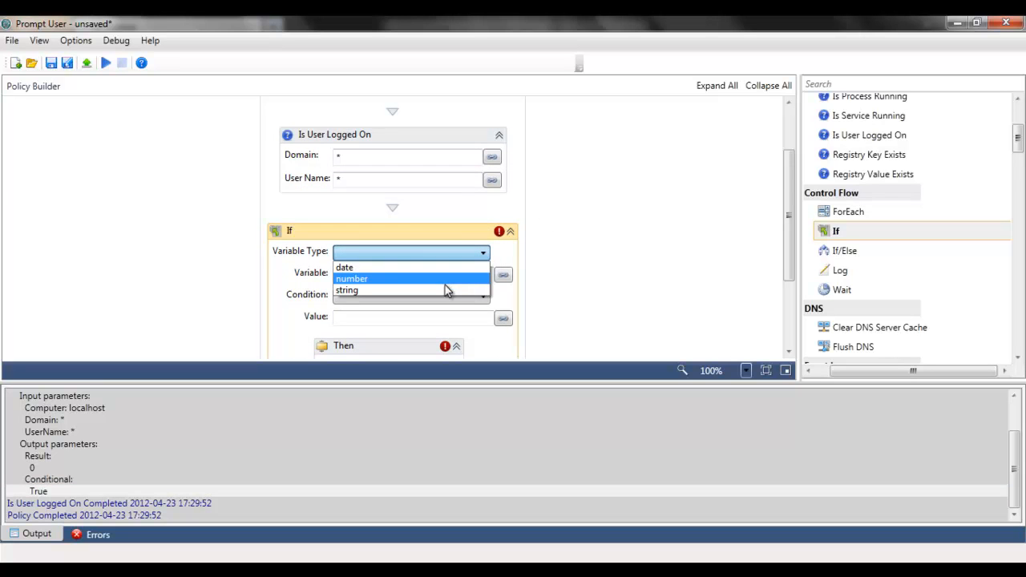
pyautogui.click(446, 290)
pyautogui.click(503, 275)
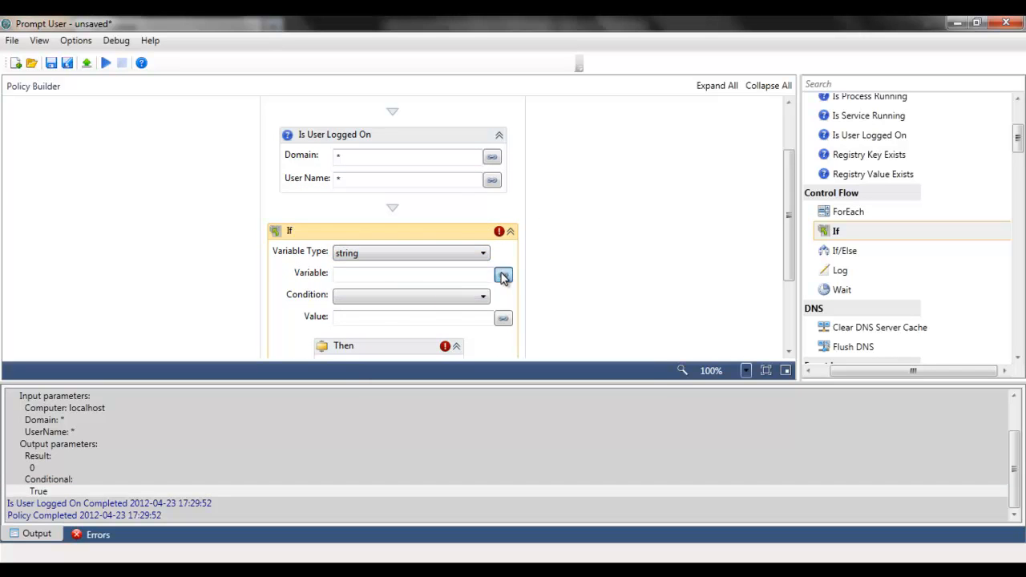
pyautogui.moveTo(485, 189); pyautogui.dragTo(660, 187)
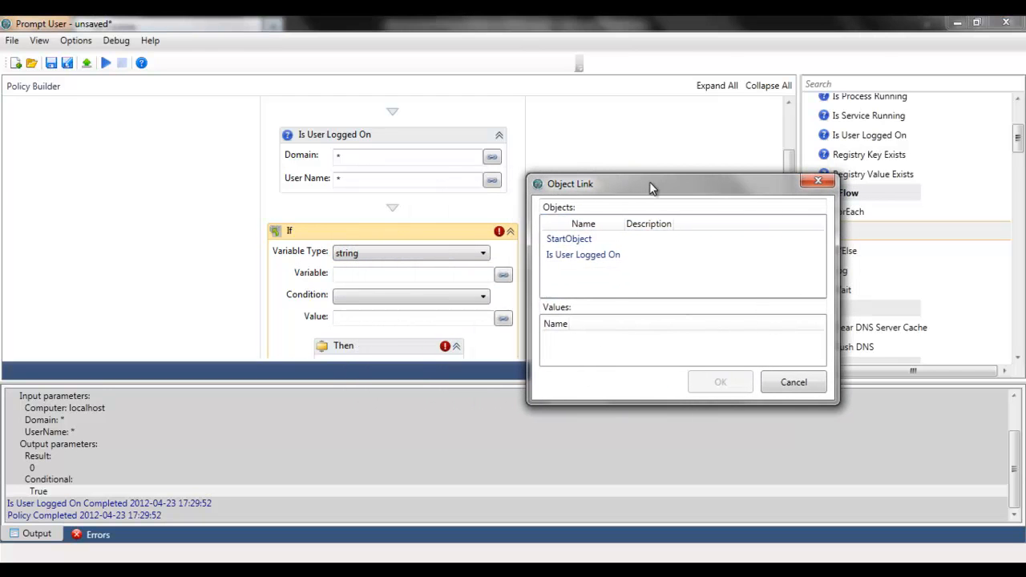
pyautogui.click(582, 255)
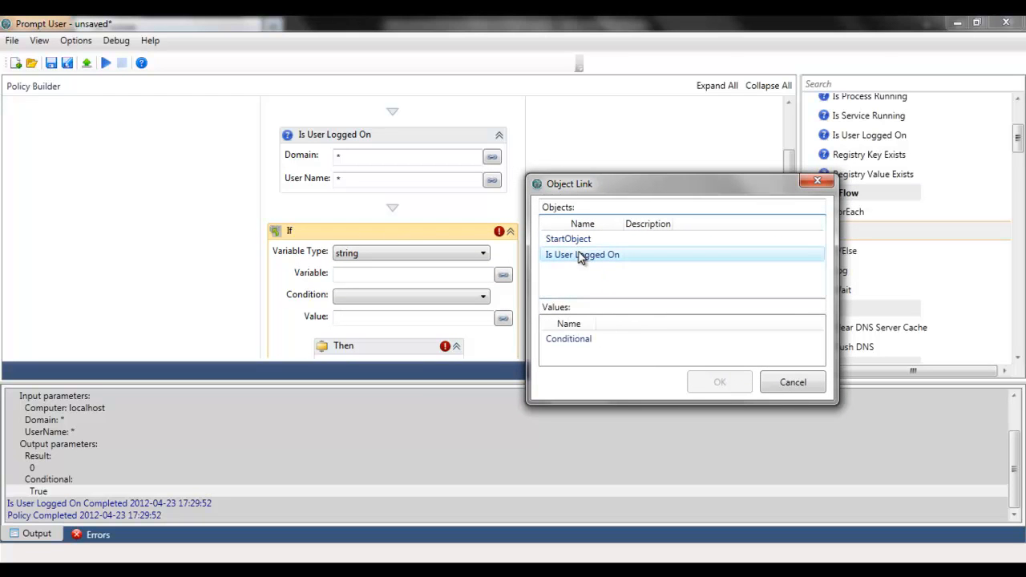
pyautogui.click(572, 345)
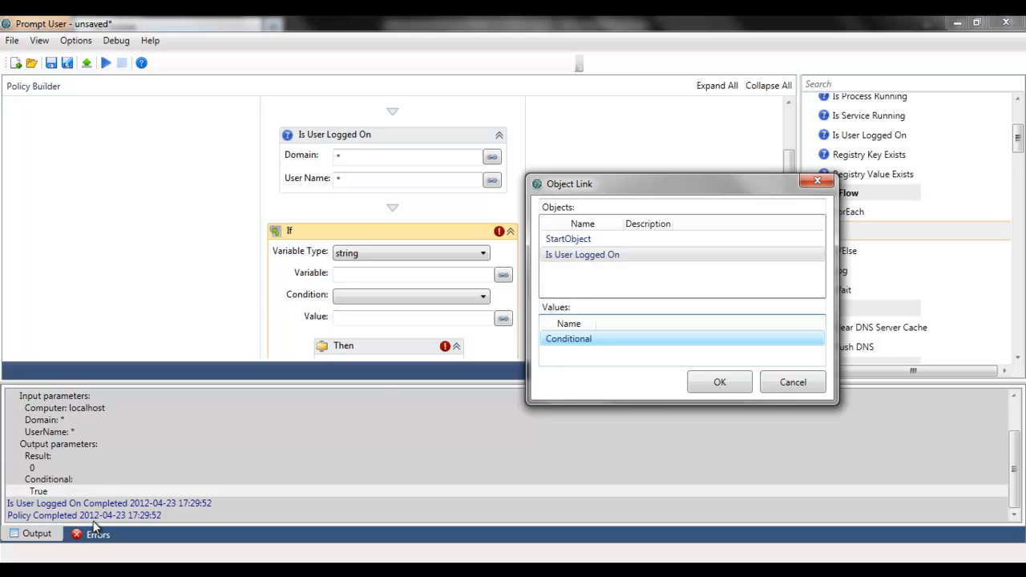
pyautogui.click(720, 384)
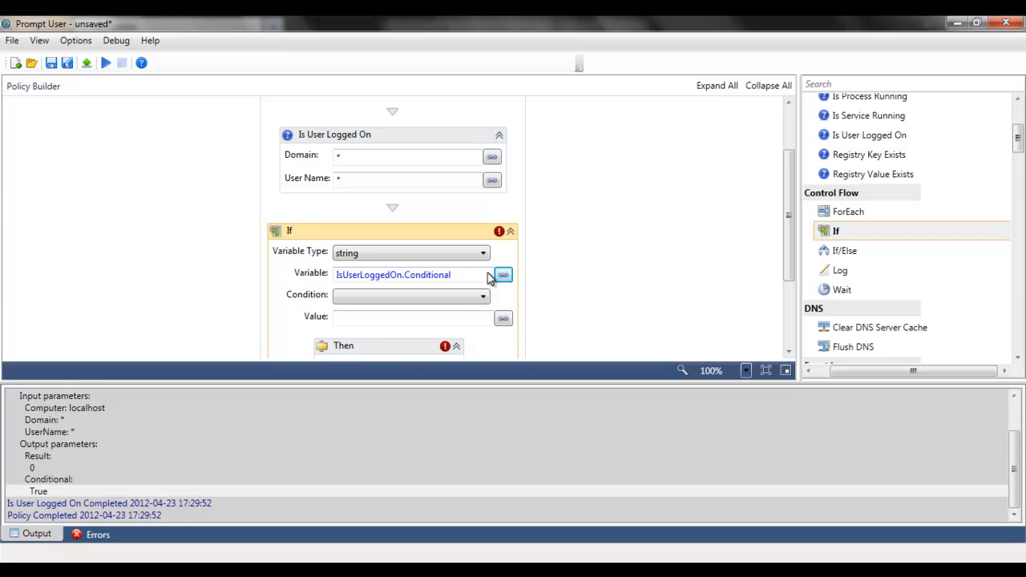
# Set the If object's condition to equals and its comparison value to True
pyautogui.click(481, 298)
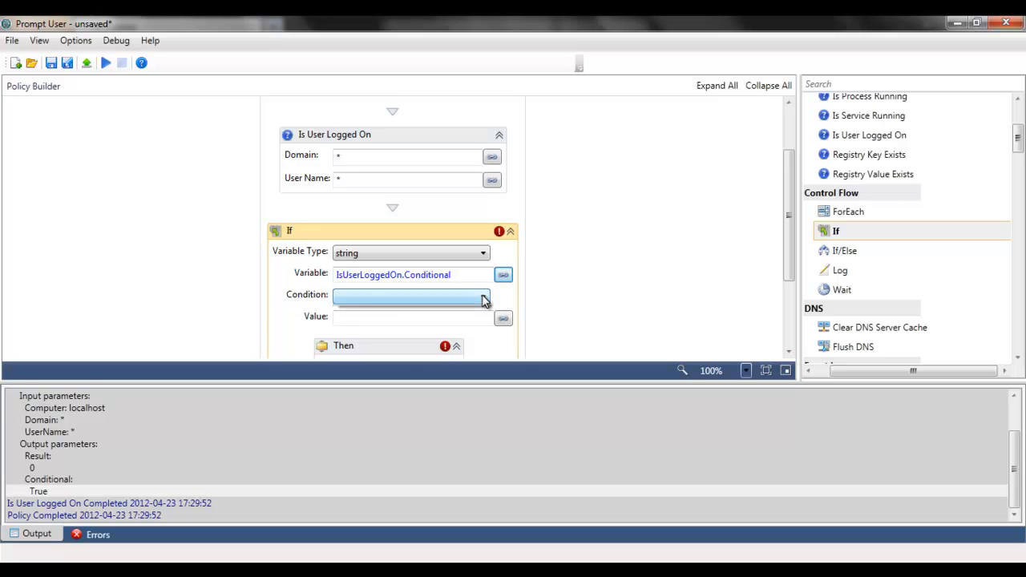
pyautogui.click(389, 314)
pyautogui.click(382, 318)
pyautogui.write('True')
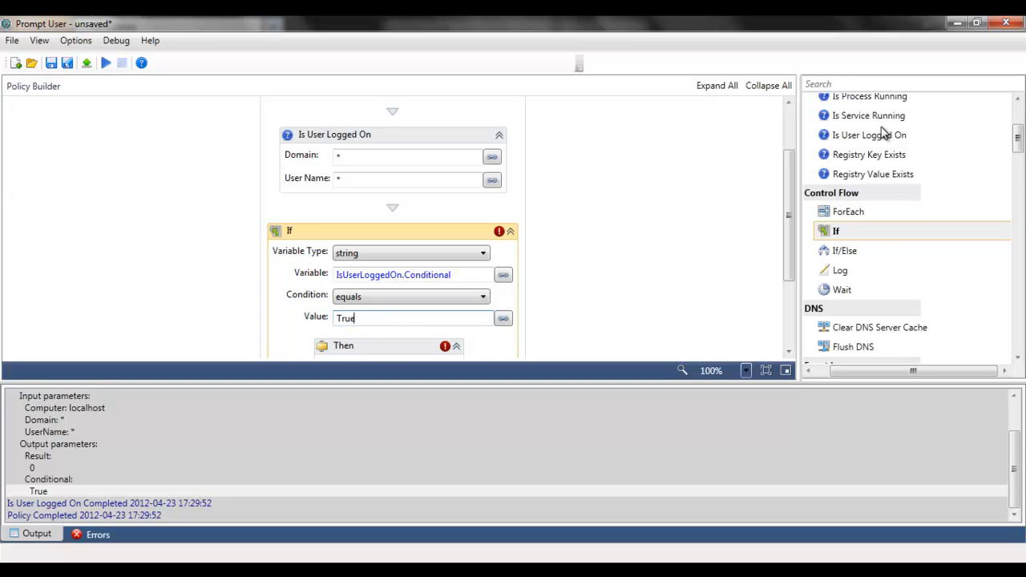
# Find the Prompt object in the object library and add it inside the Then branch of the If object
pyautogui.click(842, 80)
pyautogui.write('p')
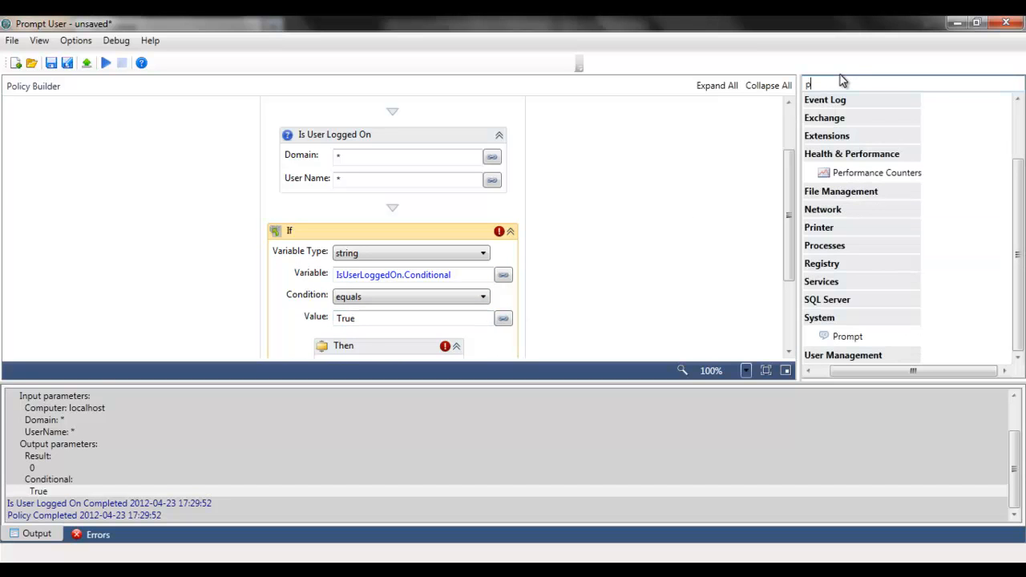
pyautogui.moveTo(844, 335); pyautogui.dragTo(393, 259)
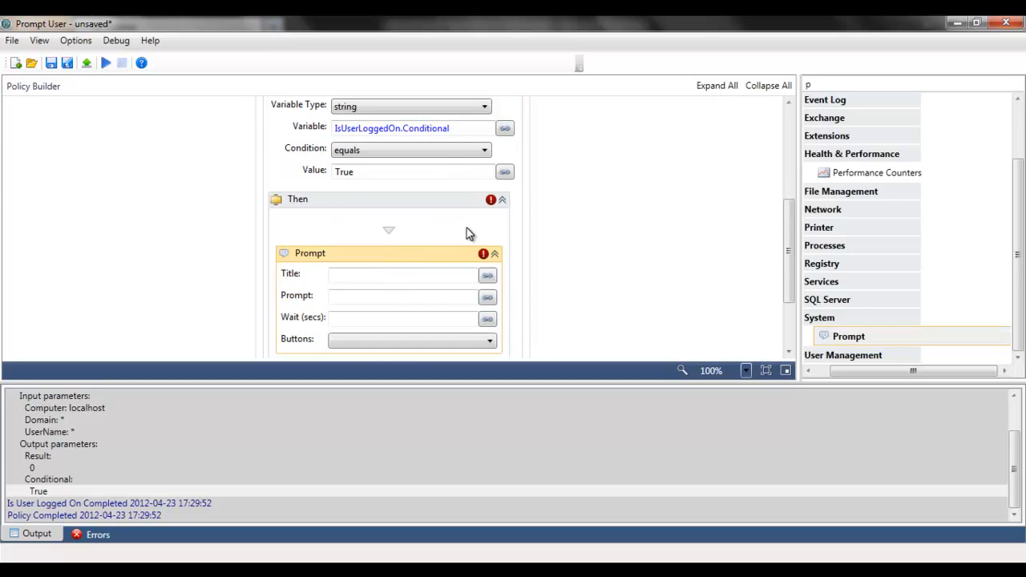
# Review the policy flow from Is User Logged On down to Prompt and examine each entry in the error list
pyautogui.scroll(4, 470, 232)
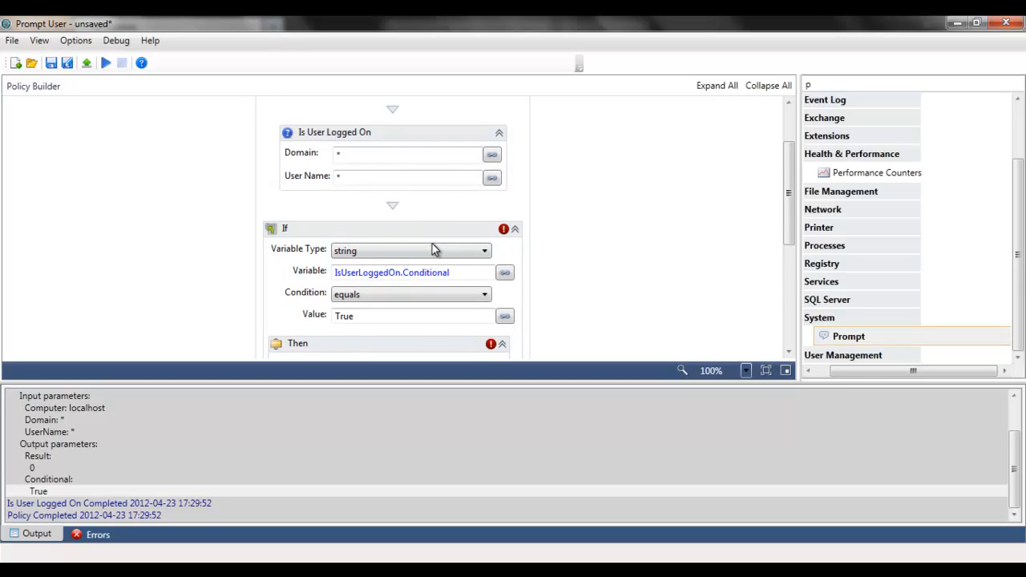
pyautogui.scroll(-1, 434, 254)
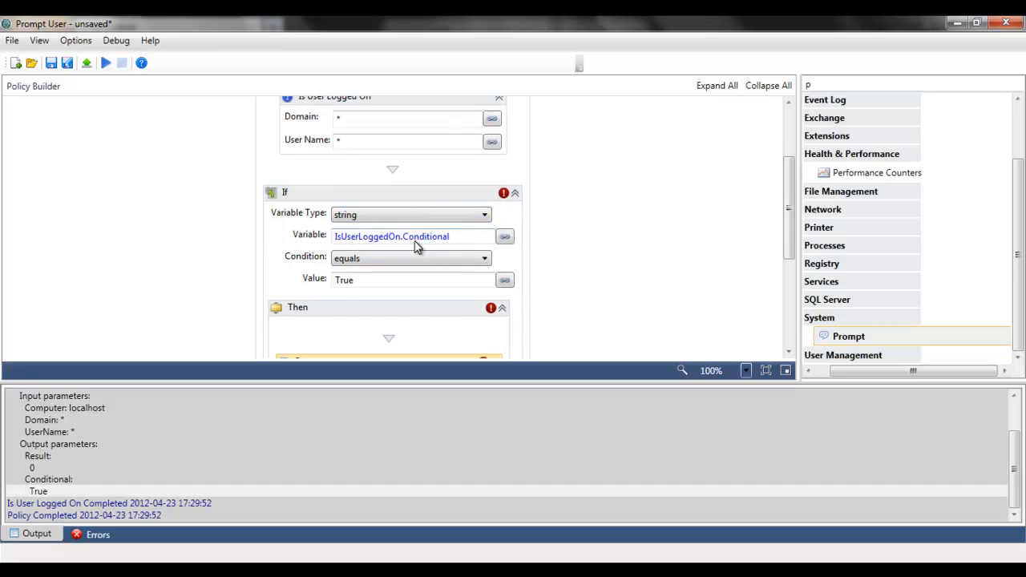
pyautogui.scroll(1, 423, 240)
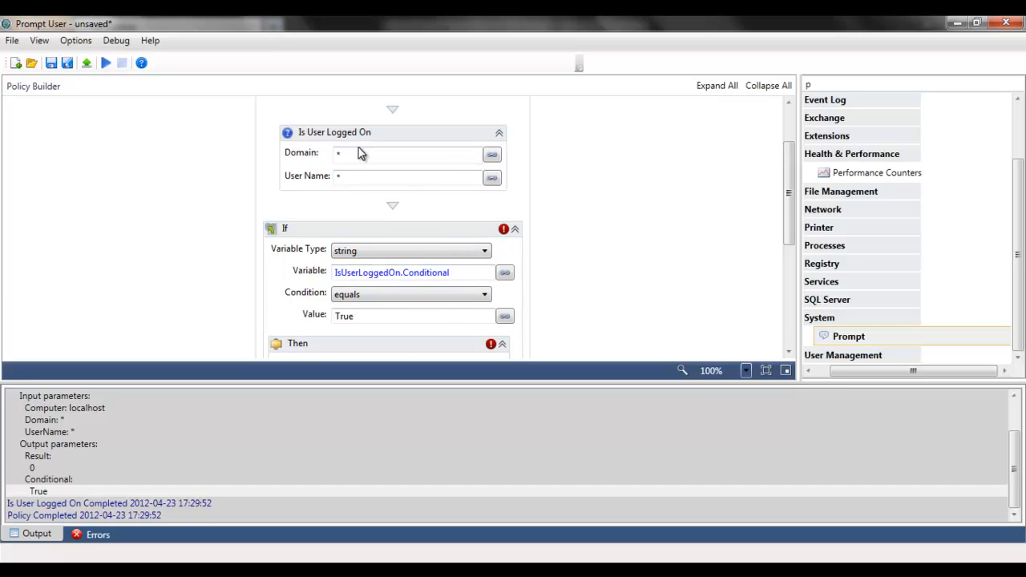
pyautogui.scroll(-4, 397, 264)
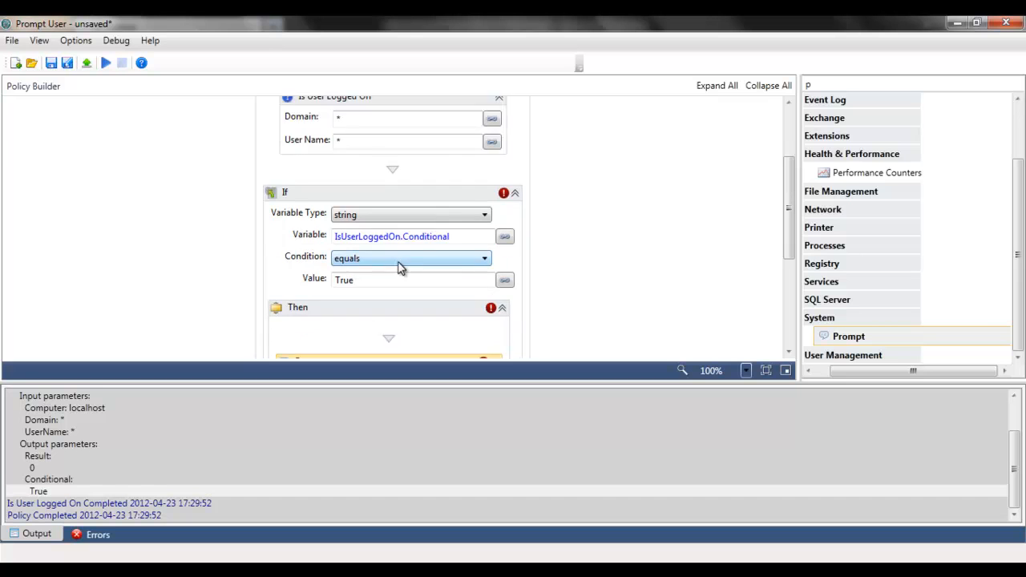
pyautogui.scroll(-3, 385, 293)
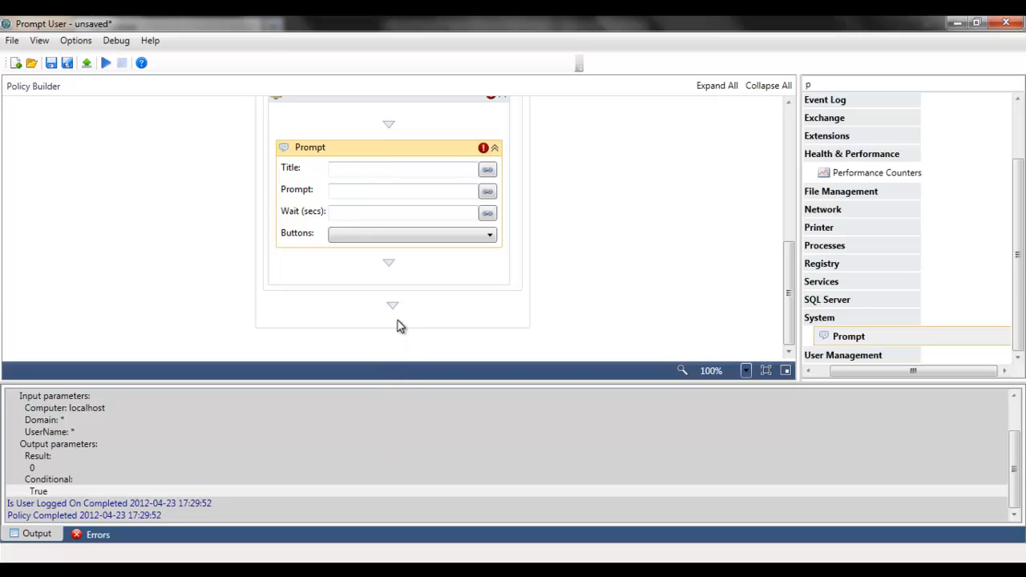
pyautogui.scroll(3, 397, 337)
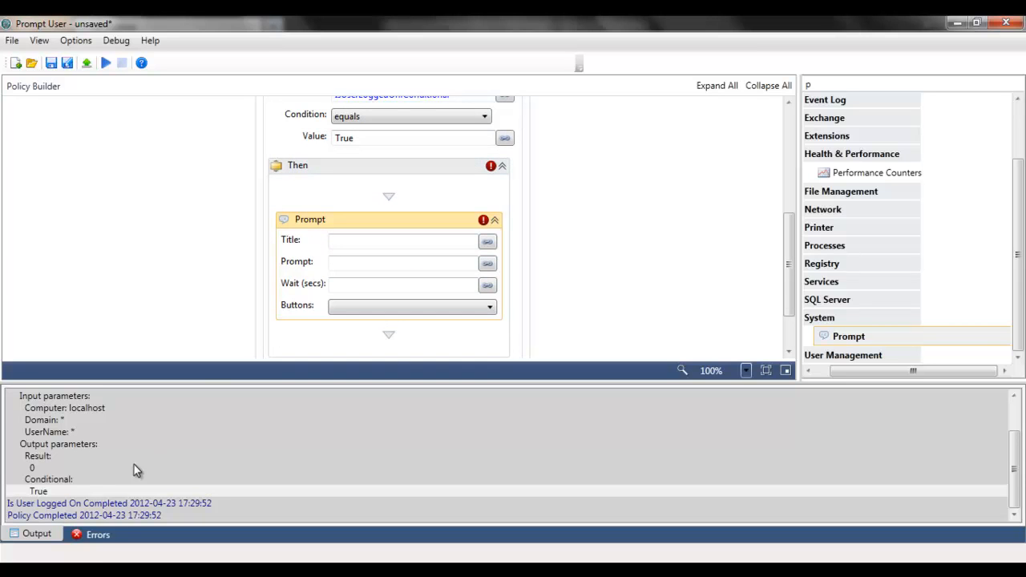
pyautogui.click(94, 534)
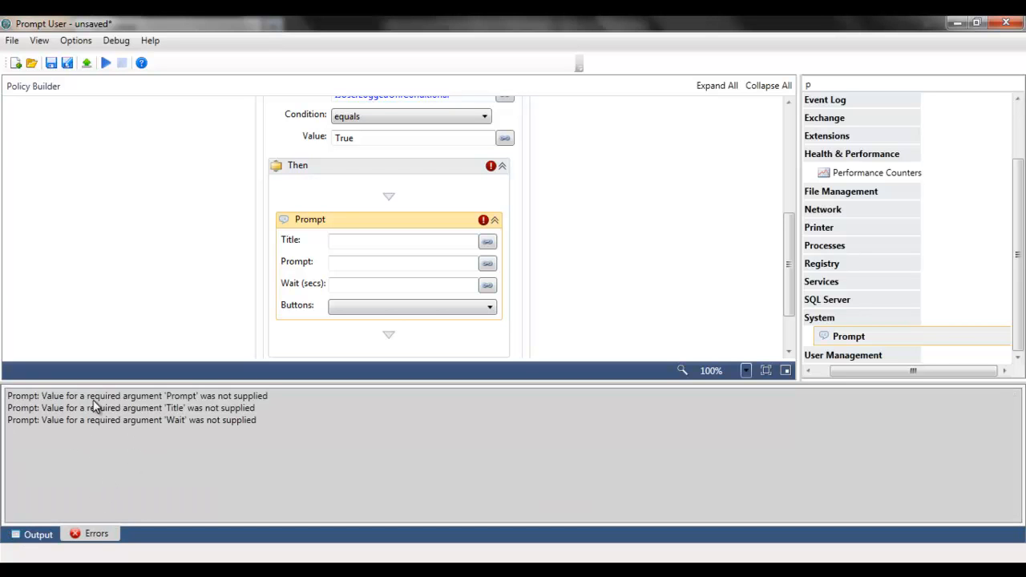
pyautogui.click(181, 398)
pyautogui.click(183, 410)
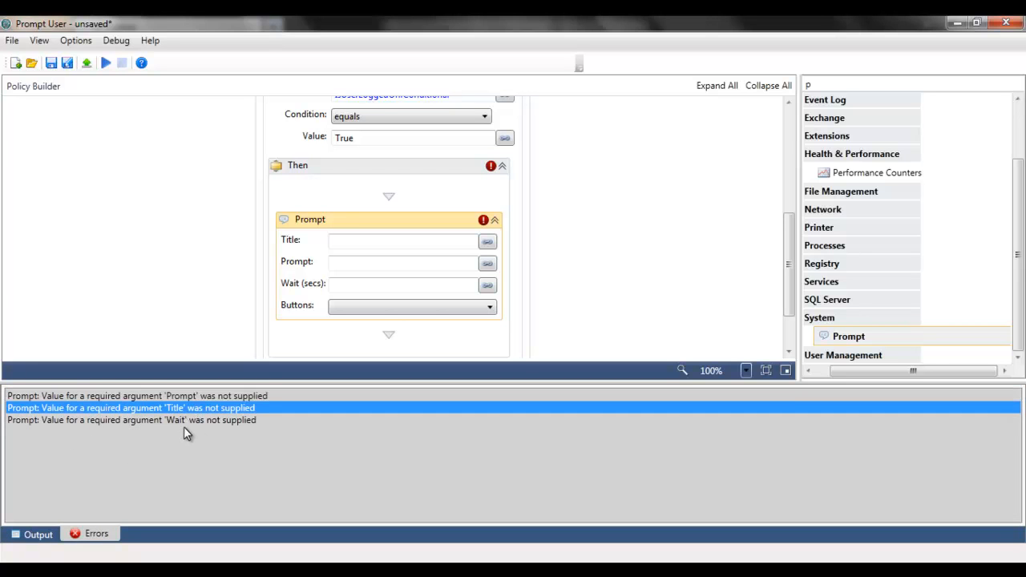
pyautogui.click(183, 424)
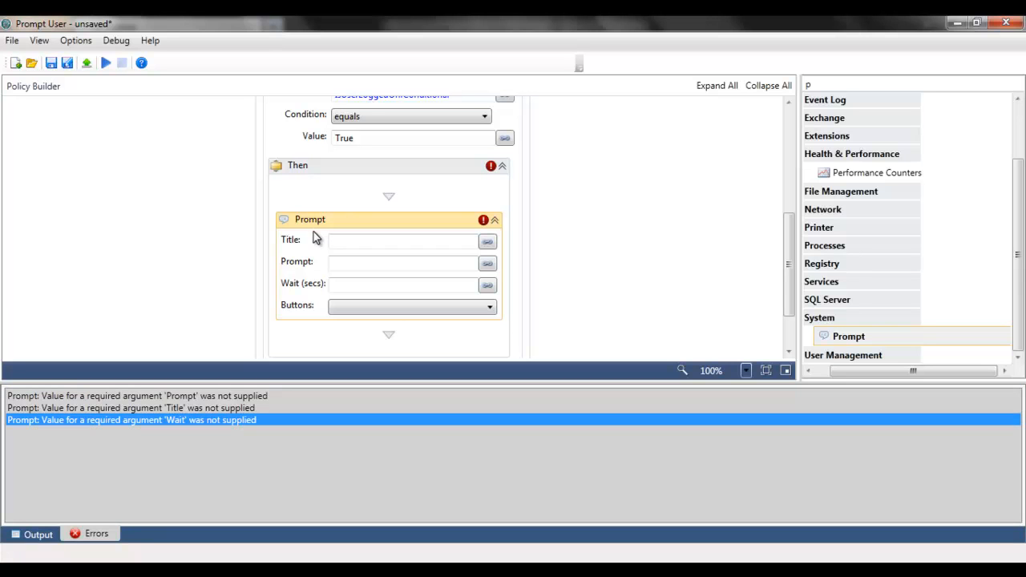
# Set the Prompt object's title to "Hello," and its prompt text to "Beautiful!"
pyautogui.click(354, 243)
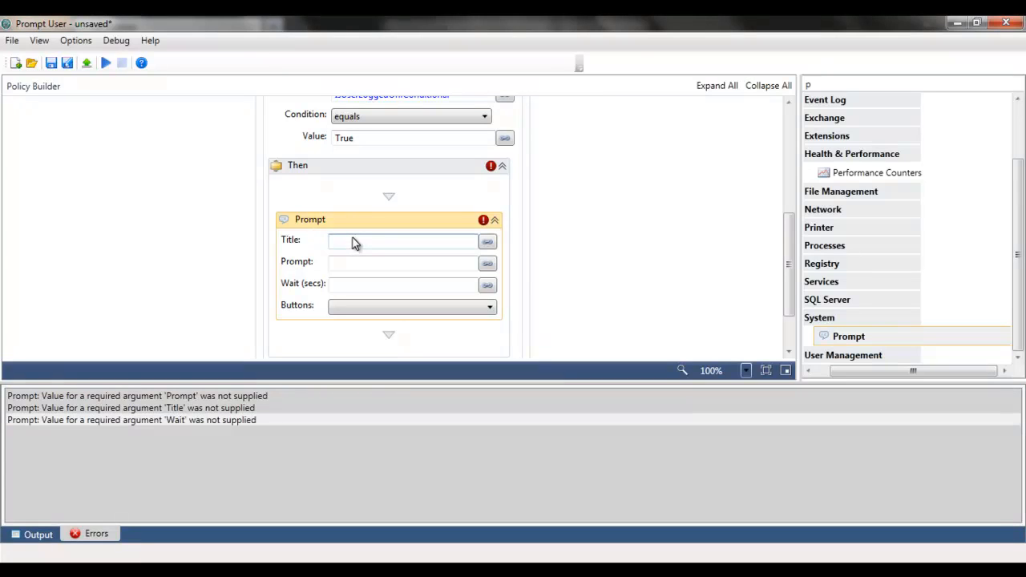
pyautogui.write('Hello')
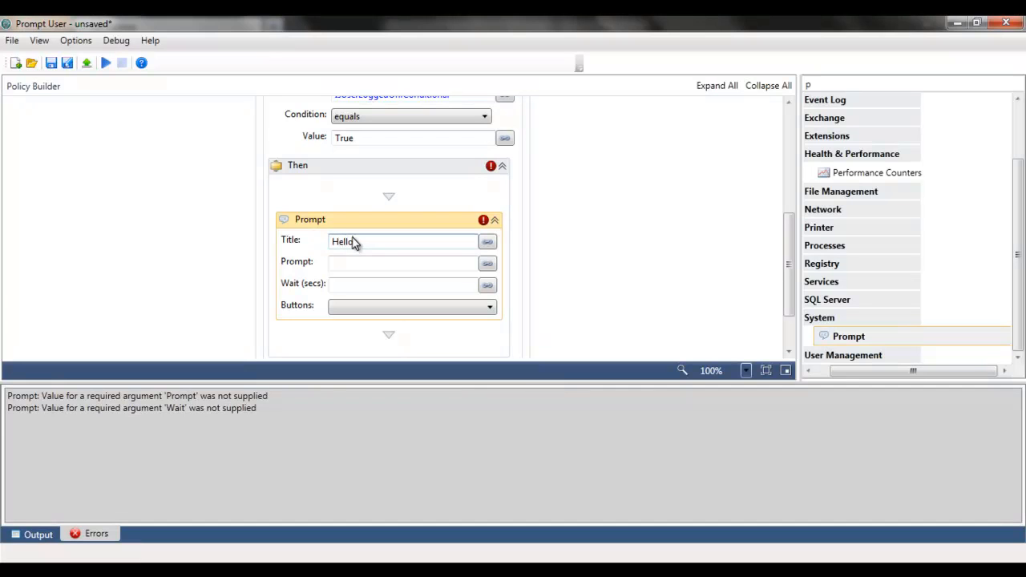
pyautogui.write(',')
pyautogui.click(357, 255)
pyautogui.write('Beaut')
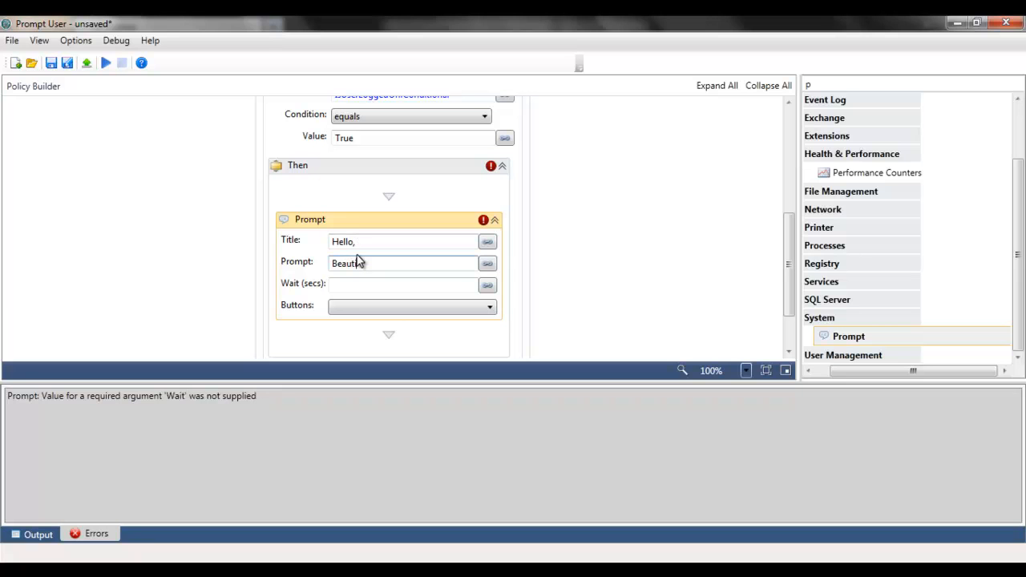
pyautogui.write('iful!')
# Set the Prompt object's wait time to 30 seconds and its buttons to OK, Cancel
pyautogui.click(419, 286)
pyautogui.write('30')
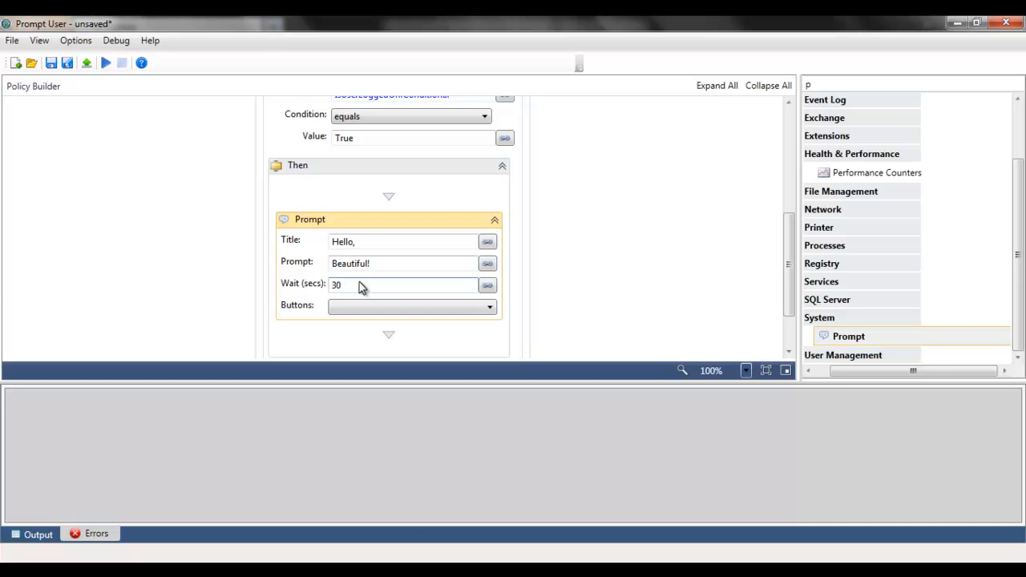
pyautogui.click(491, 310)
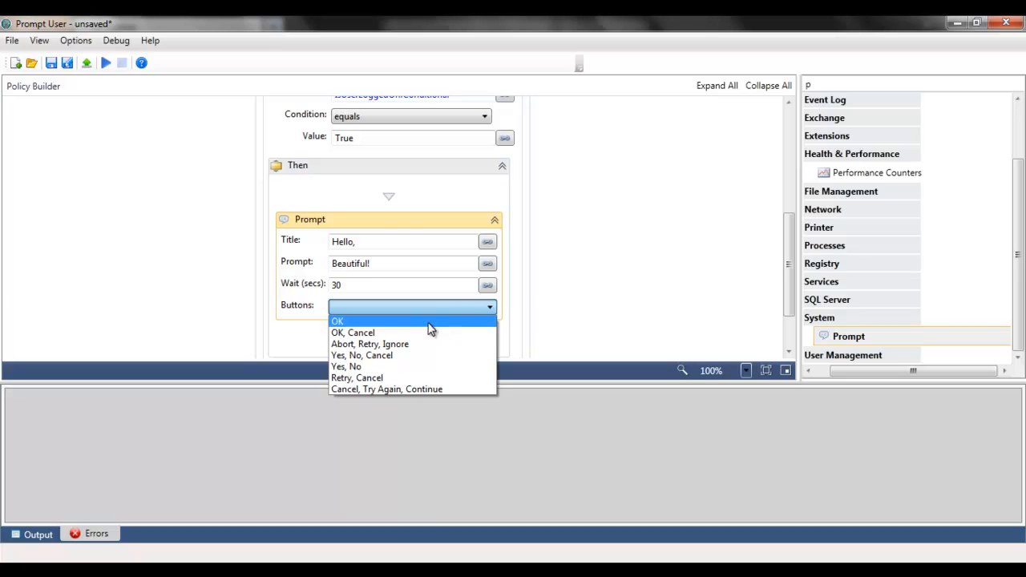
pyautogui.click(385, 334)
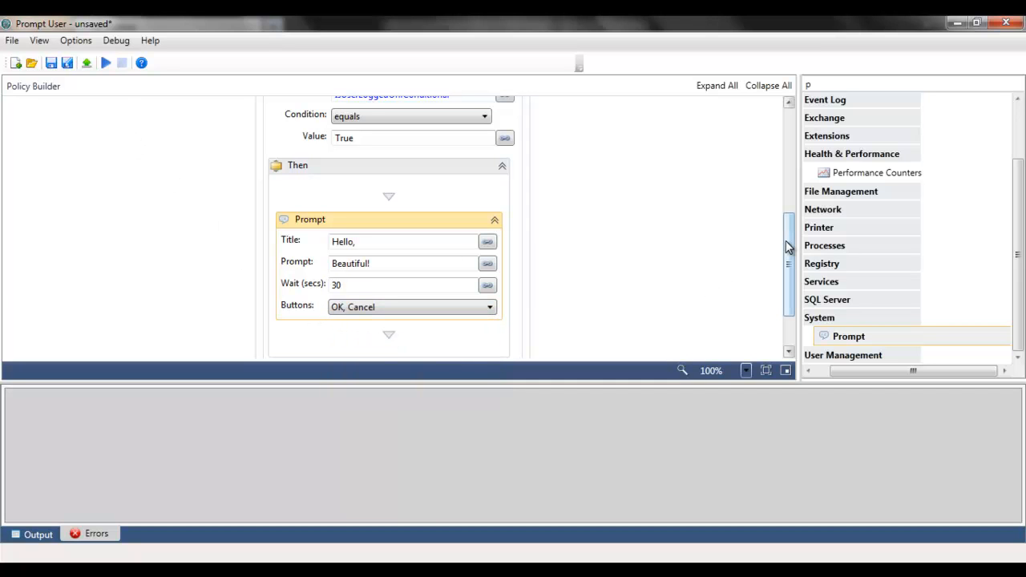
# Run the policy, answer its prompt with OK, and examine the execution log and ClickResult in an enlarged output pane
pyautogui.moveTo(791, 245); pyautogui.dragTo(792, 165)
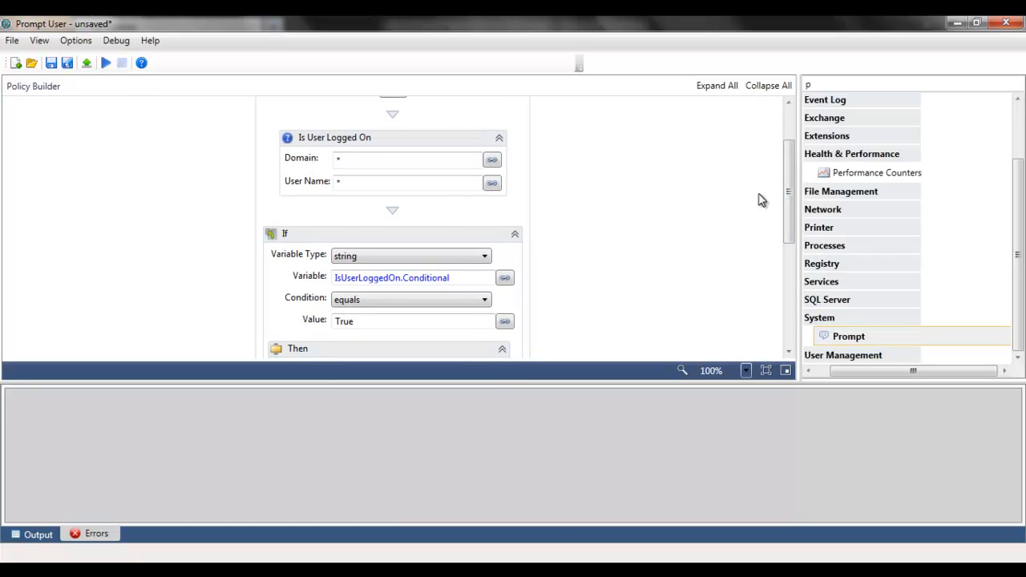
pyautogui.moveTo(790, 173); pyautogui.dragTo(790, 259)
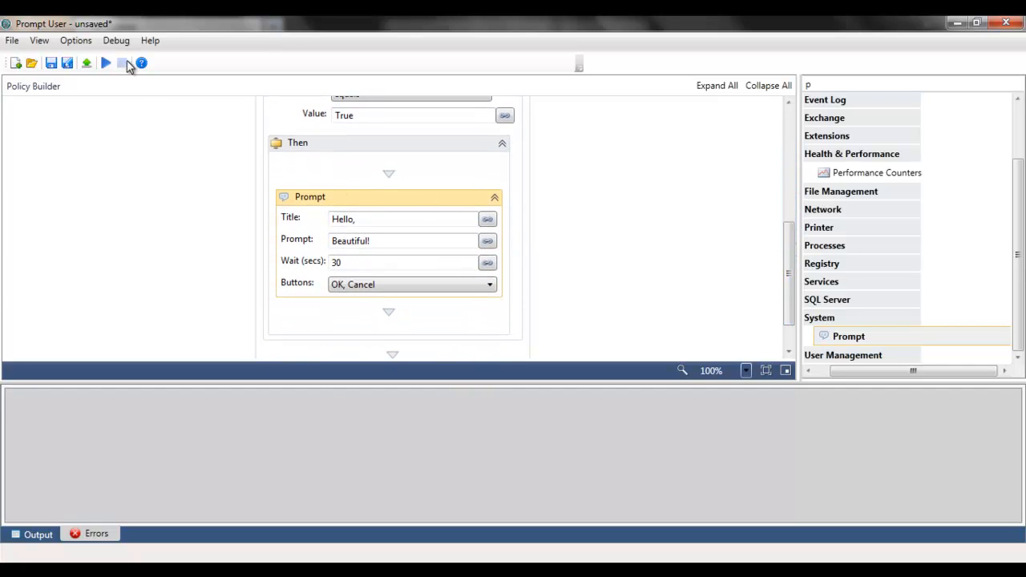
pyautogui.click(107, 62)
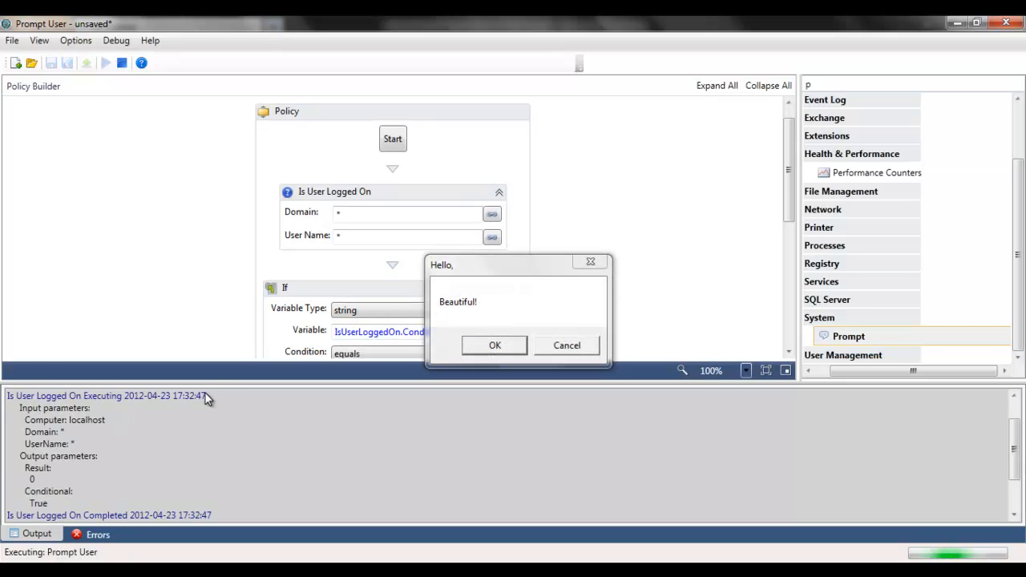
pyautogui.moveTo(210, 386); pyautogui.dragTo(225, 144)
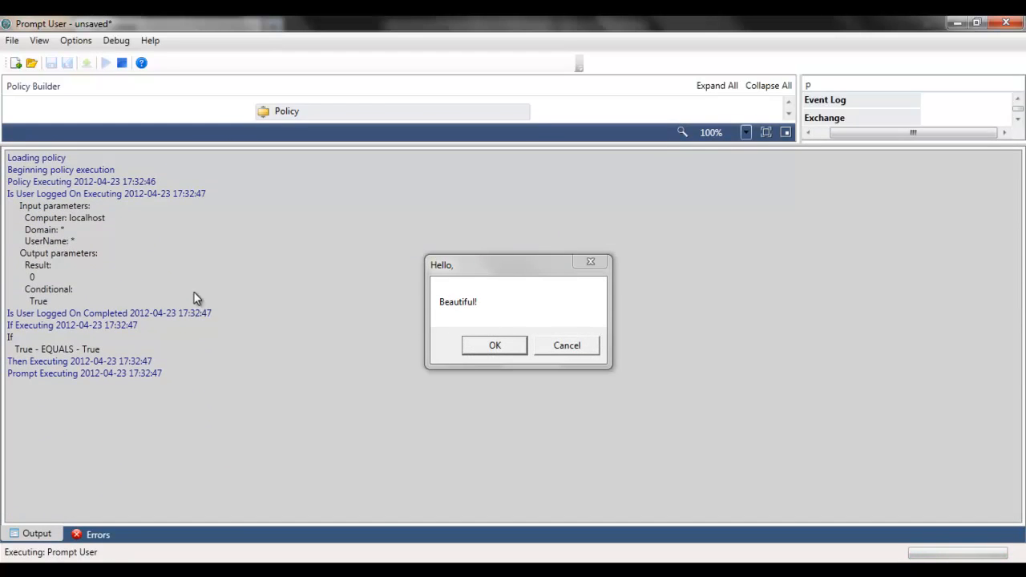
pyautogui.click(40, 192)
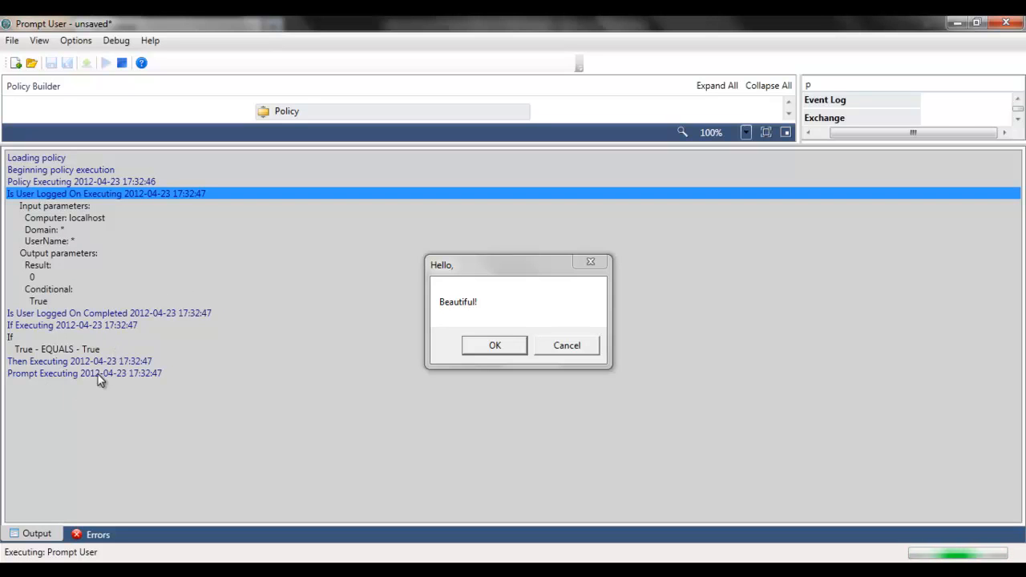
pyautogui.click(509, 349)
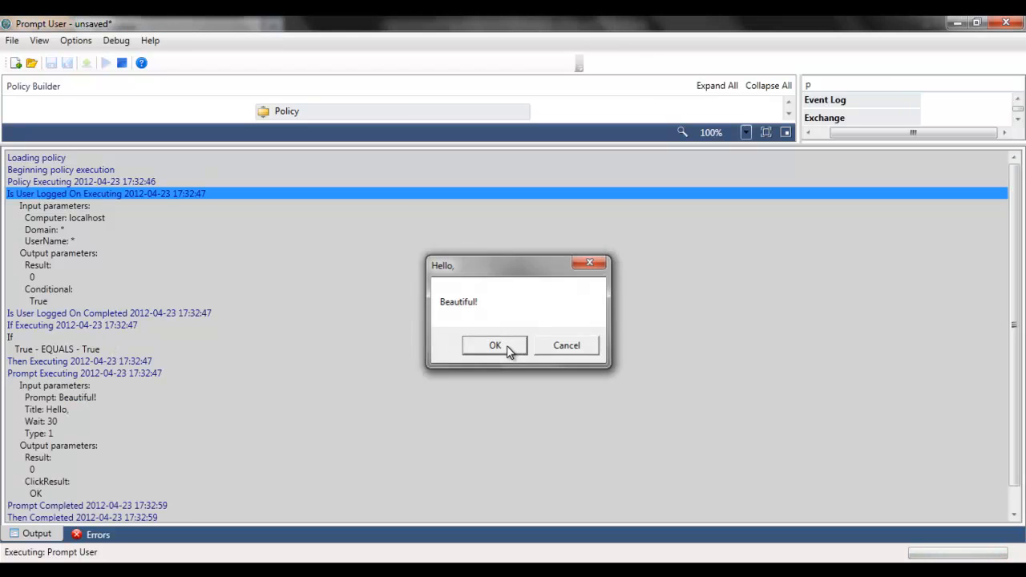
pyautogui.click(46, 495)
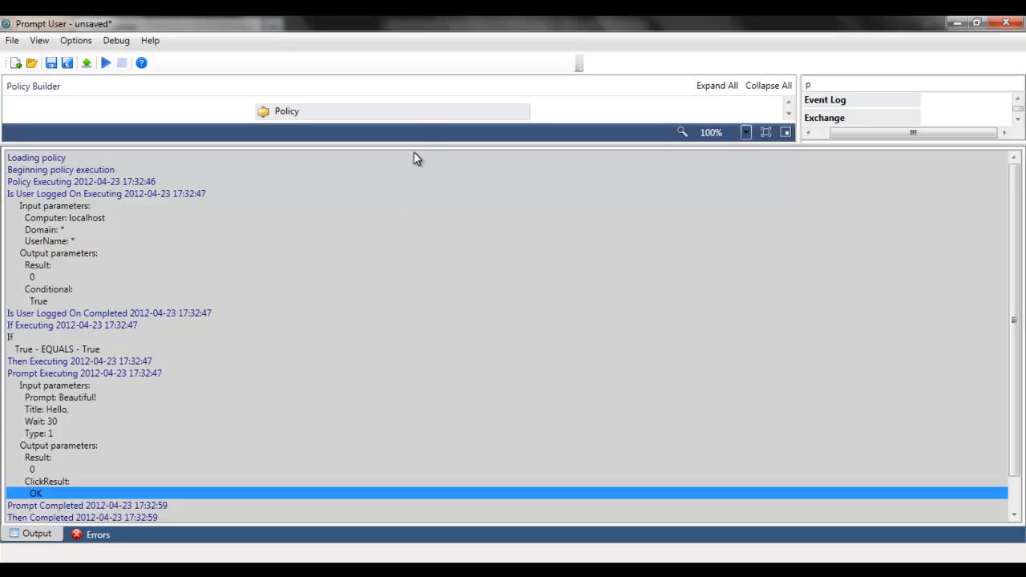
# Shrink the output pane and run the policy in debug mode, enlarging the output again and answering the prompt with OK
pyautogui.moveTo(422, 145); pyautogui.dragTo(465, 467)
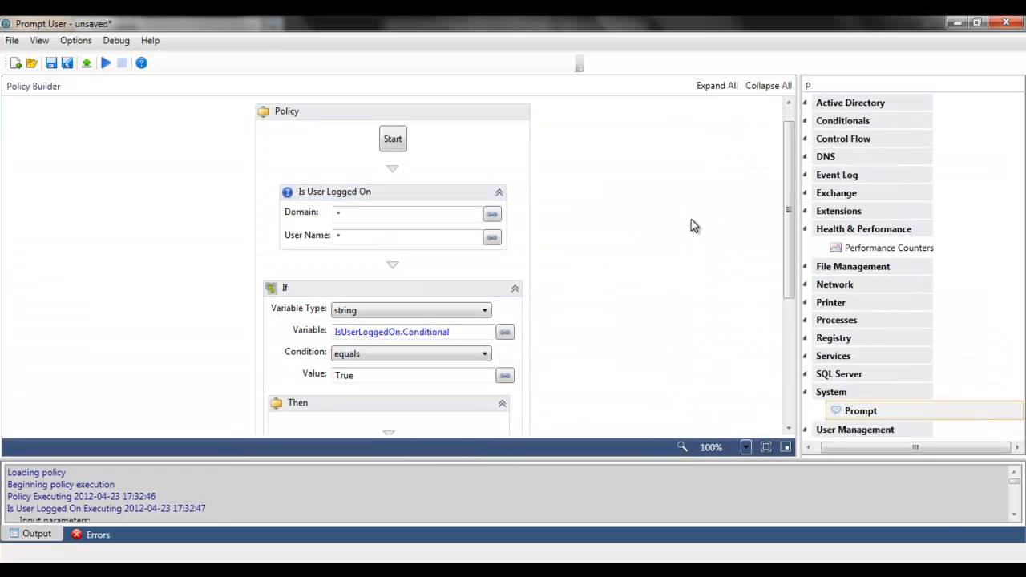
pyautogui.scroll(-3, 681, 262)
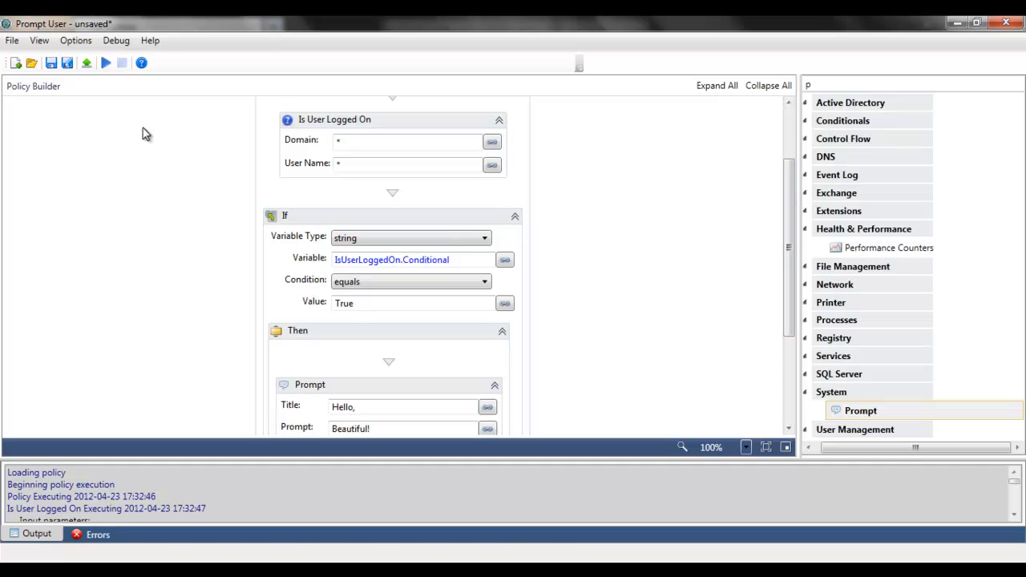
pyautogui.click(116, 38)
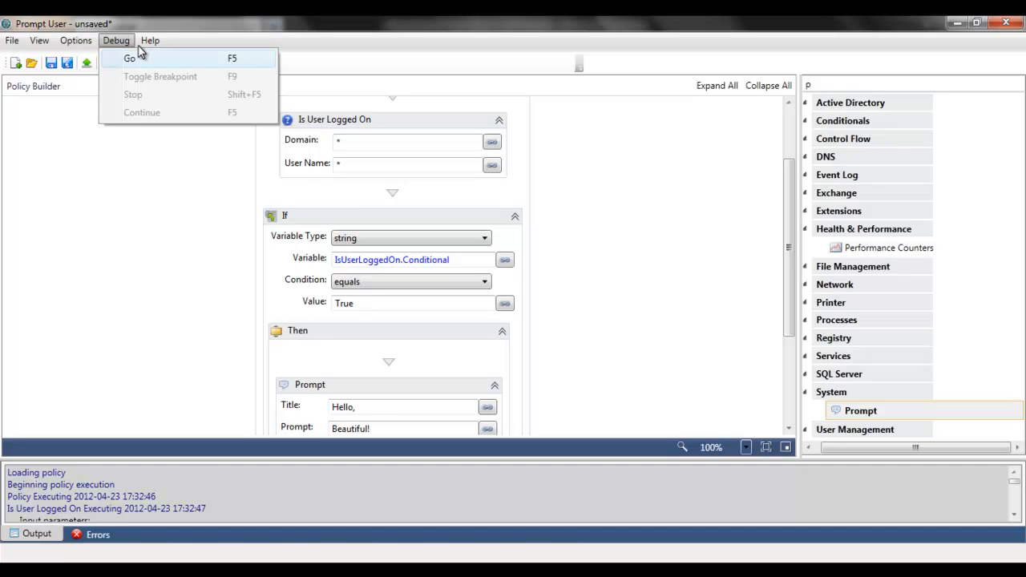
pyautogui.click(130, 58)
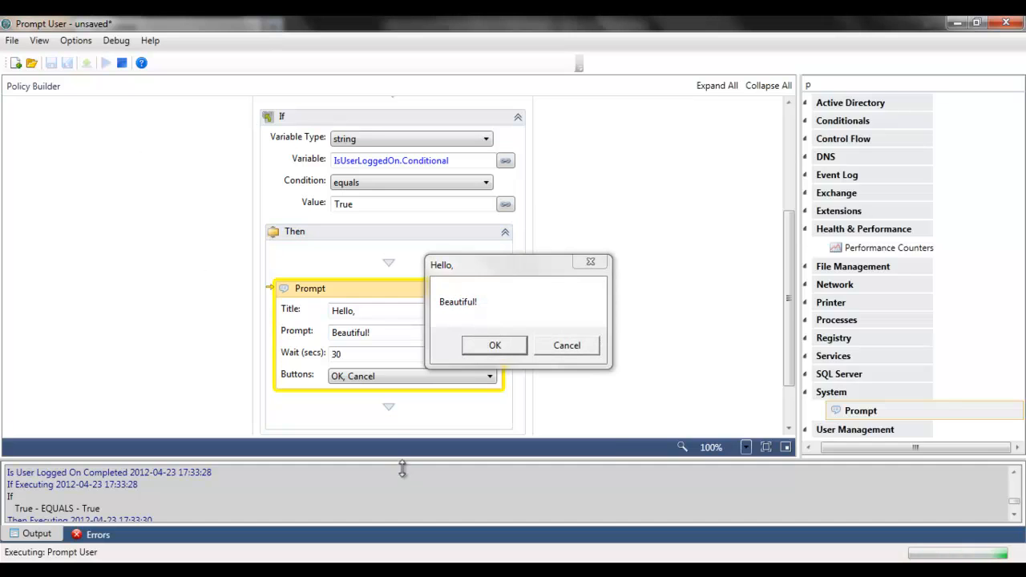
pyautogui.moveTo(401, 462); pyautogui.dragTo(405, 280)
pyautogui.click(494, 345)
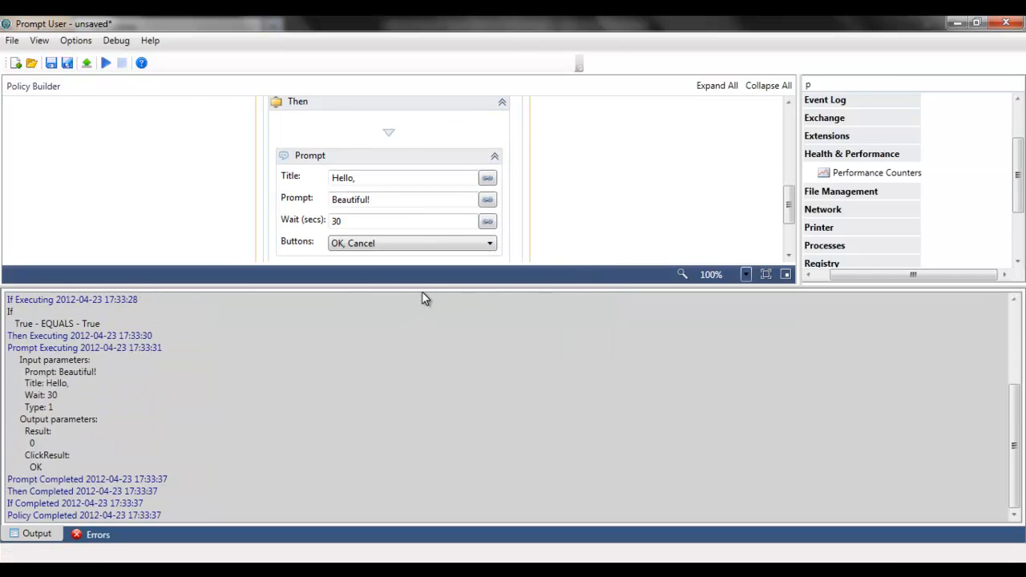
# Shrink the output pane and toggle a breakpoint on the Prompt object inside the Then branch
pyautogui.moveTo(422, 287); pyautogui.dragTo(437, 484)
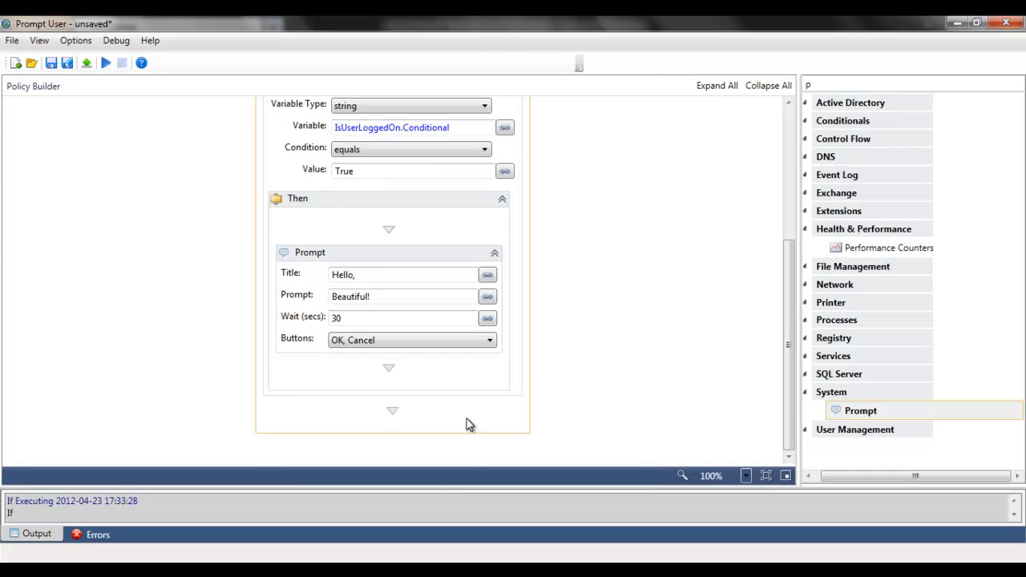
pyautogui.scroll(4, 596, 278)
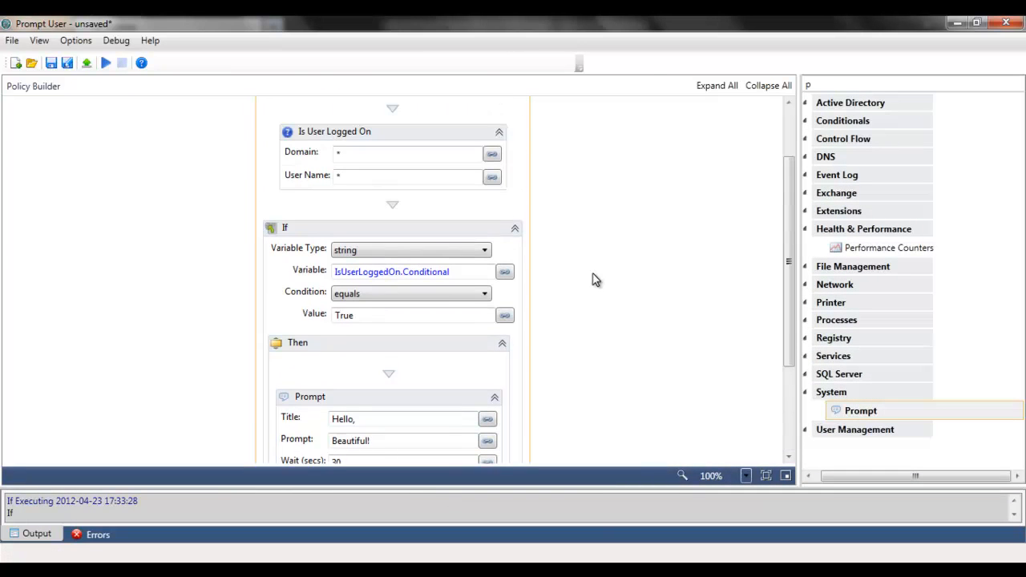
pyautogui.scroll(-2, 596, 283)
pyautogui.click(312, 326)
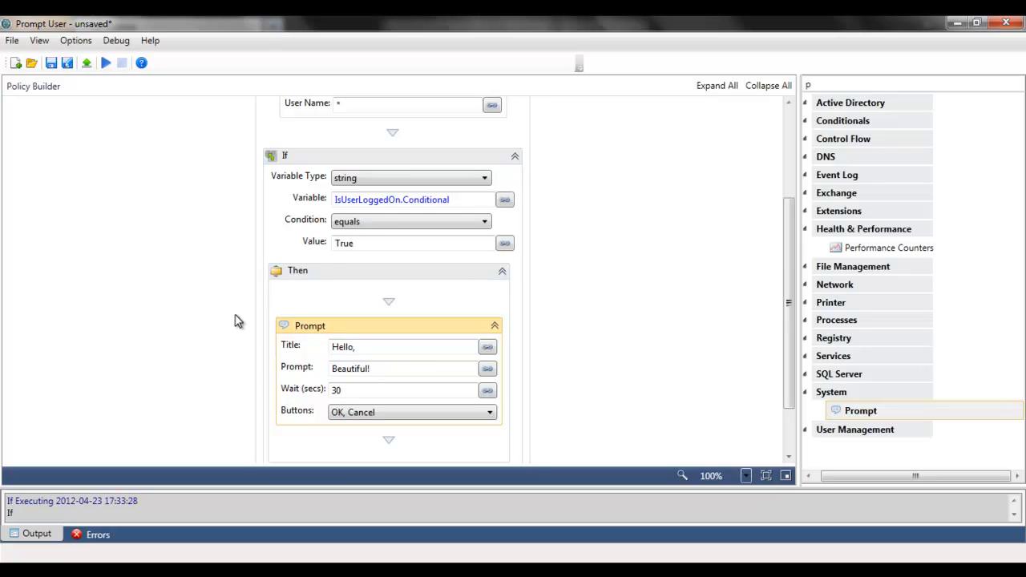
pyautogui.click(117, 40)
pyautogui.click(157, 74)
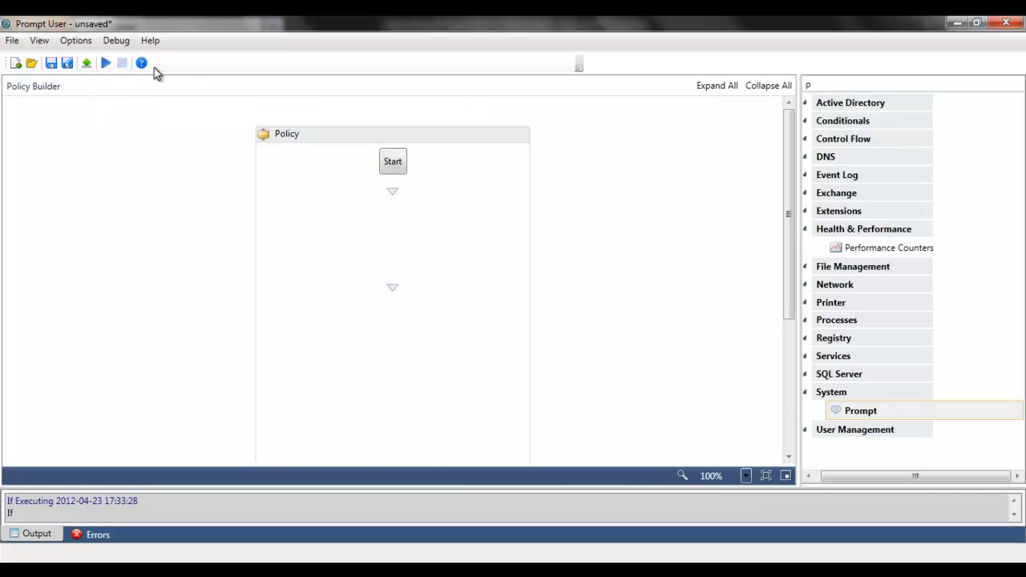
# Debug the policy up to the Prompt breakpoint and enlarge the output pane to examine the execution log
pyautogui.moveTo(791, 193); pyautogui.dragTo(792, 312)
pyautogui.click(117, 38)
pyautogui.click(135, 53)
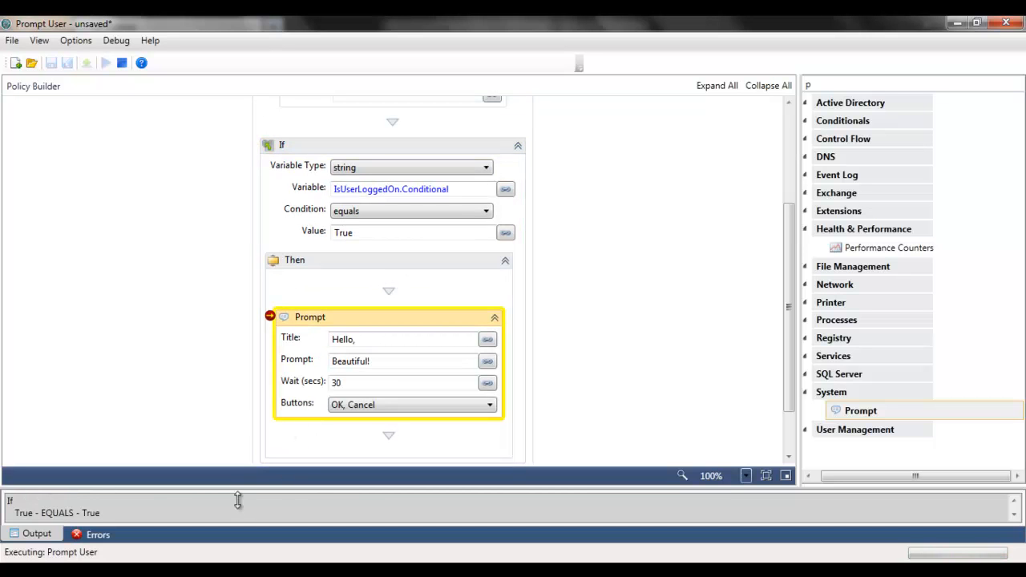
pyautogui.moveTo(238, 498); pyautogui.dragTo(247, 277)
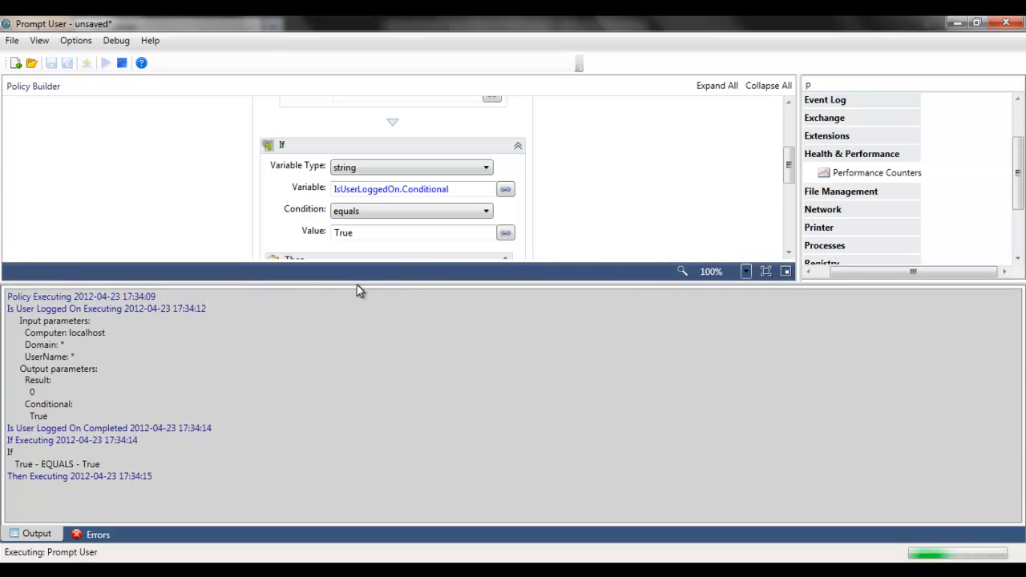
# Finish the debug run by answering the prompt with OK, and clear the breakpoint on the Prompt object
pyautogui.moveTo(357, 283); pyautogui.dragTo(469, 429)
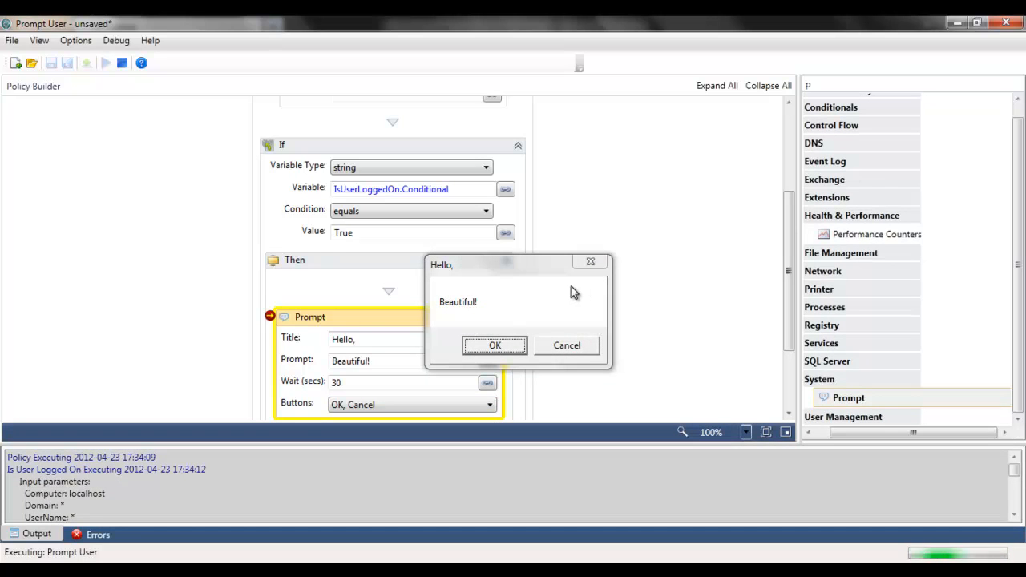
pyautogui.click(495, 346)
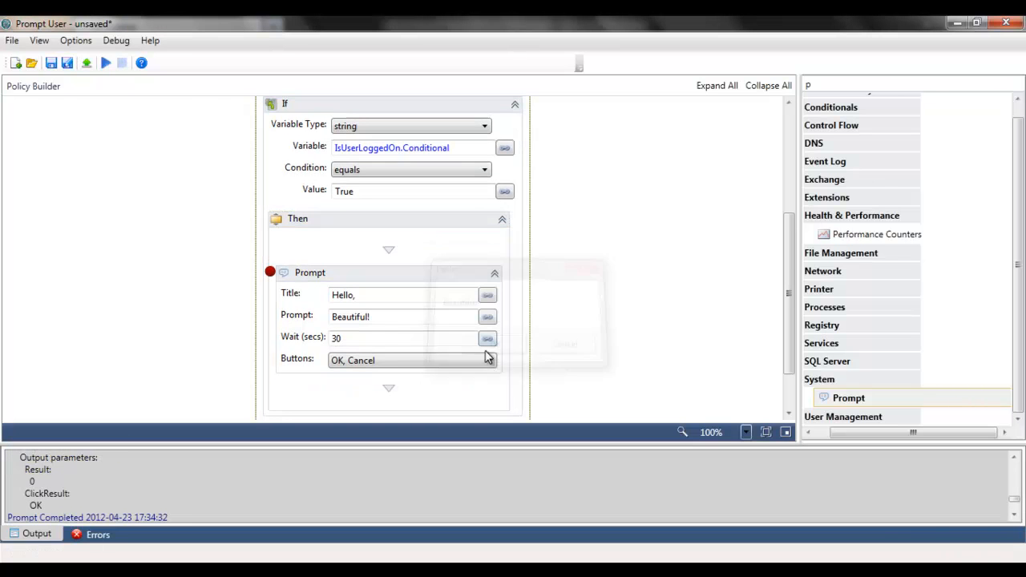
pyautogui.click(115, 39)
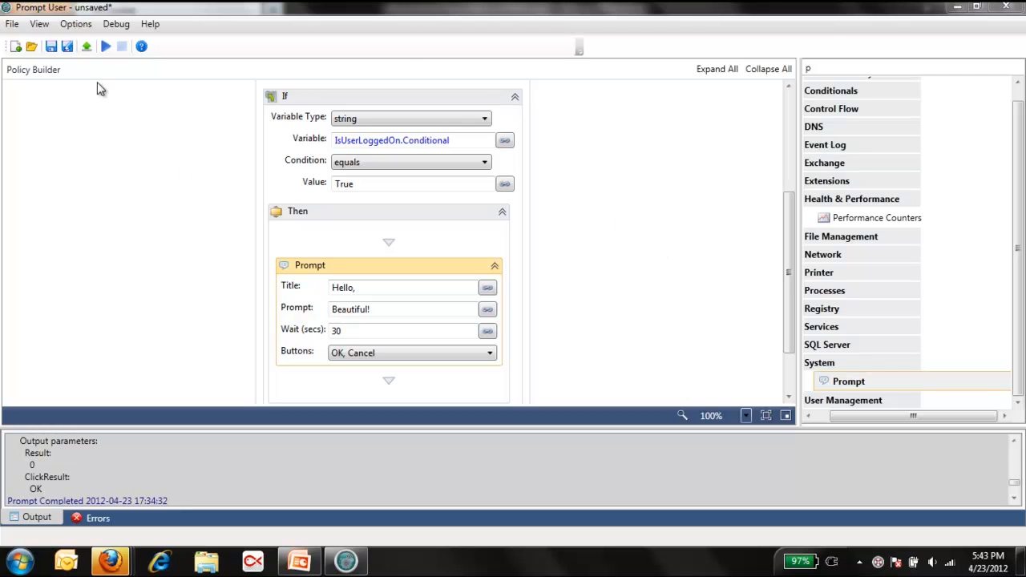
# Upload the Prompt User policy to N-central and dismiss the upload message
pyautogui.click(87, 48)
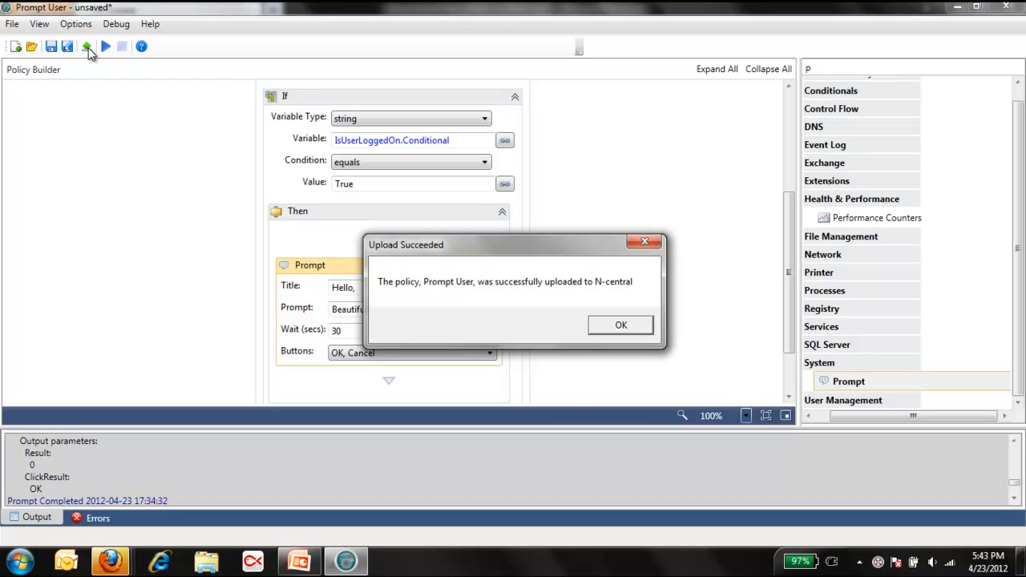
pyautogui.click(625, 325)
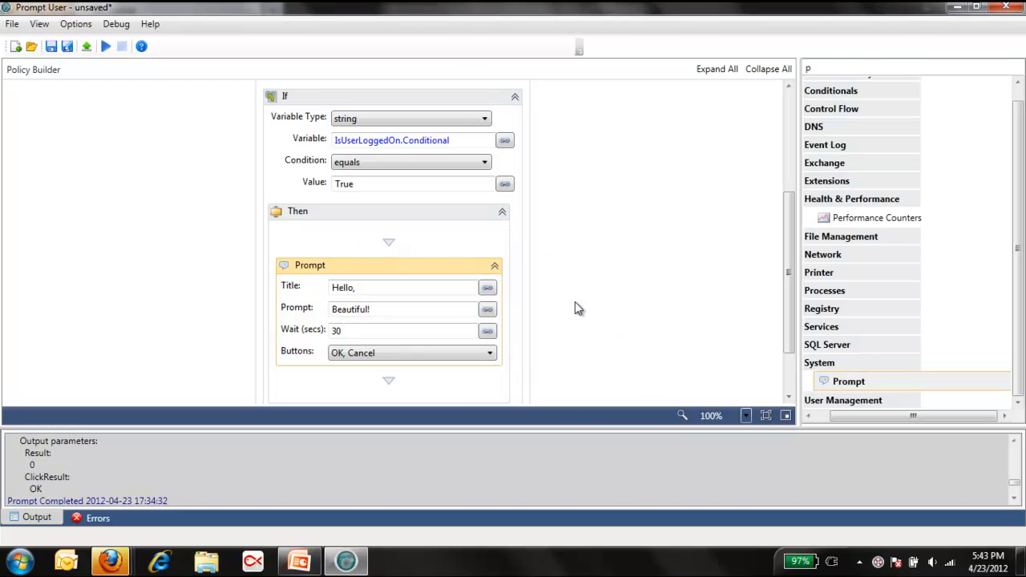
# Switch to N-central in Firefox and open the Script/Software Repository within the Scheduled Tasks configuration
pyautogui.moveTo(113, 562)
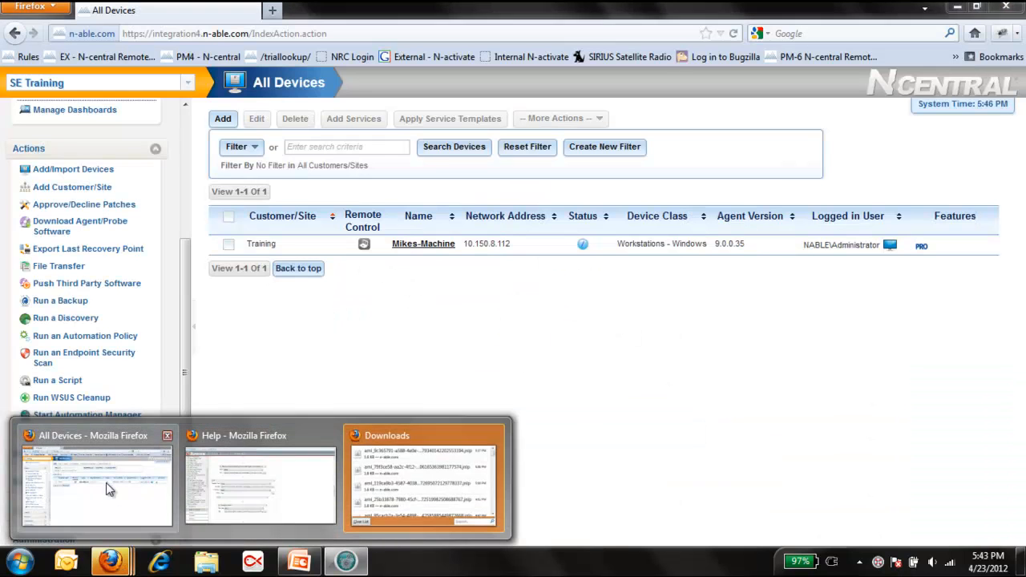
pyautogui.click(102, 496)
pyautogui.scroll(-1, 57, 465)
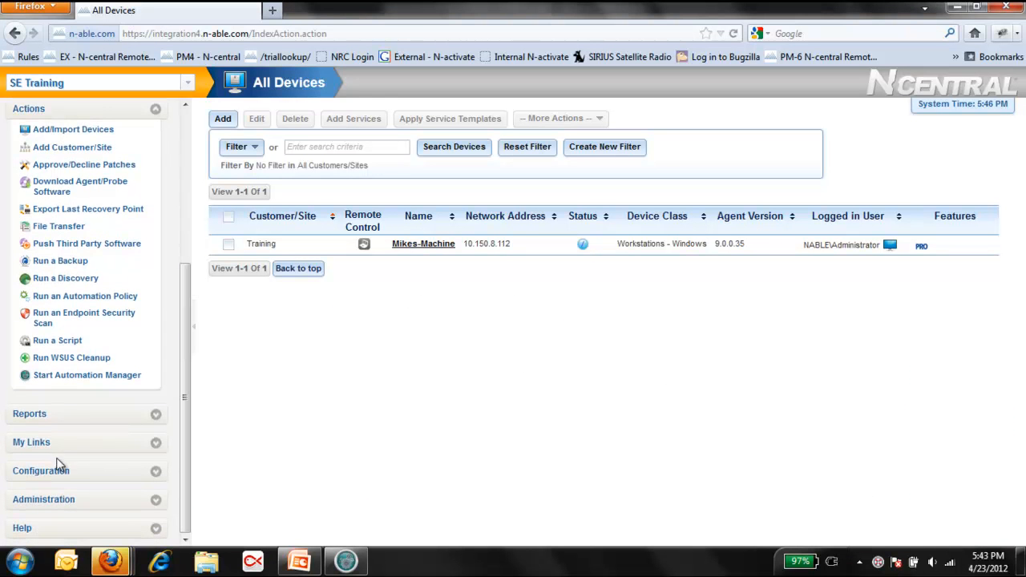
pyautogui.click(50, 498)
pyautogui.scroll(-2, 48, 481)
pyautogui.click(48, 380)
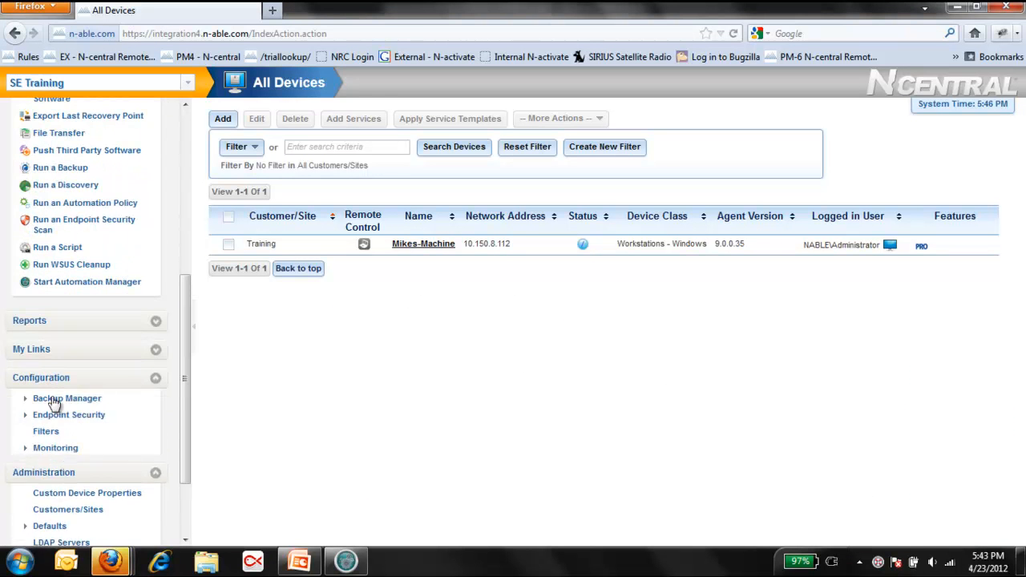
pyautogui.click(65, 498)
pyautogui.scroll(-1, 69, 503)
pyautogui.click(103, 526)
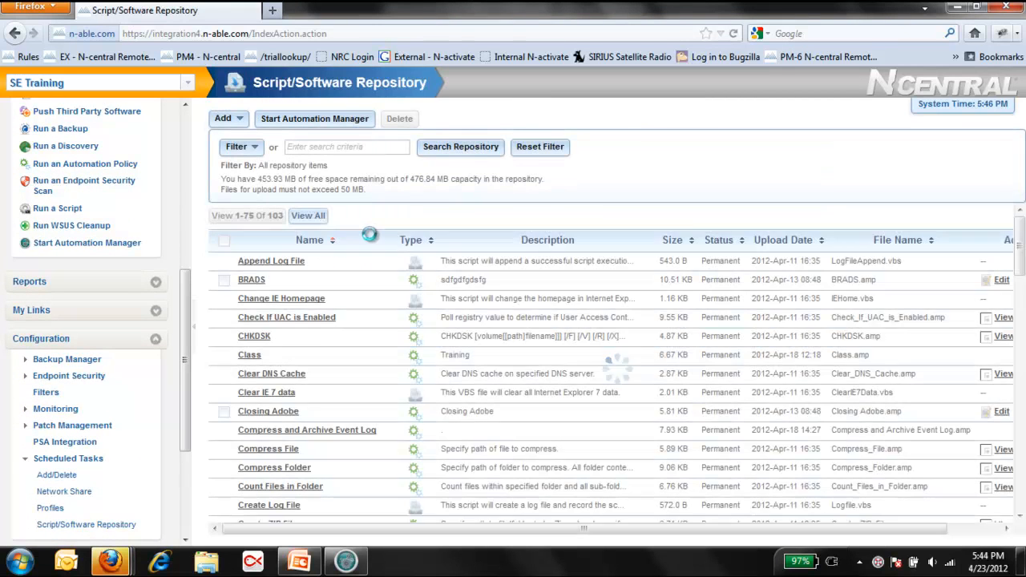
# Locate the Prompt User policy in the repository list and collapse the navigation pane to see its Edit and Clone options
pyautogui.scroll(-8, 359, 348)
pyautogui.scroll(-10, 363, 354)
pyautogui.scroll(-4, 371, 361)
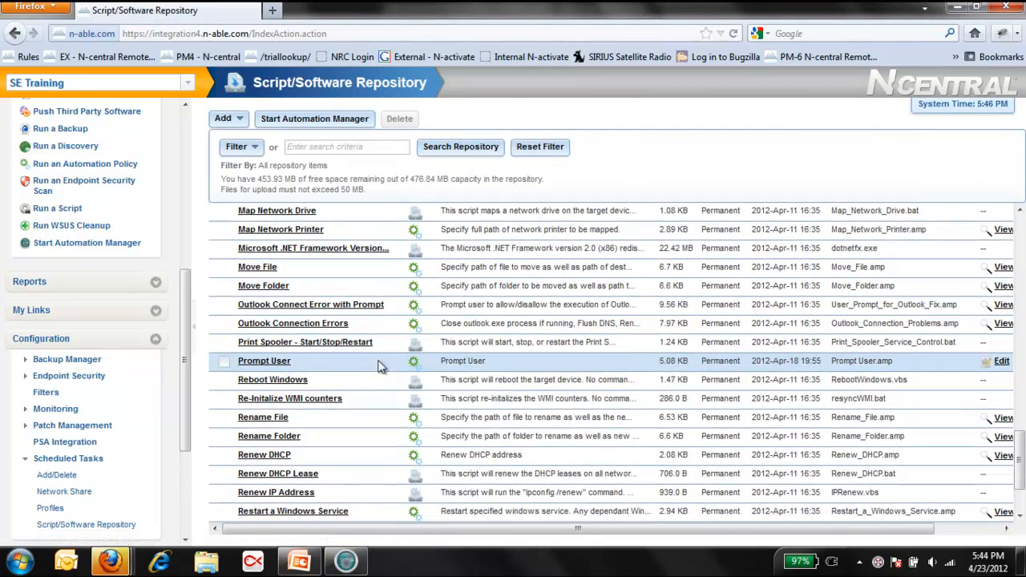
pyautogui.click(193, 325)
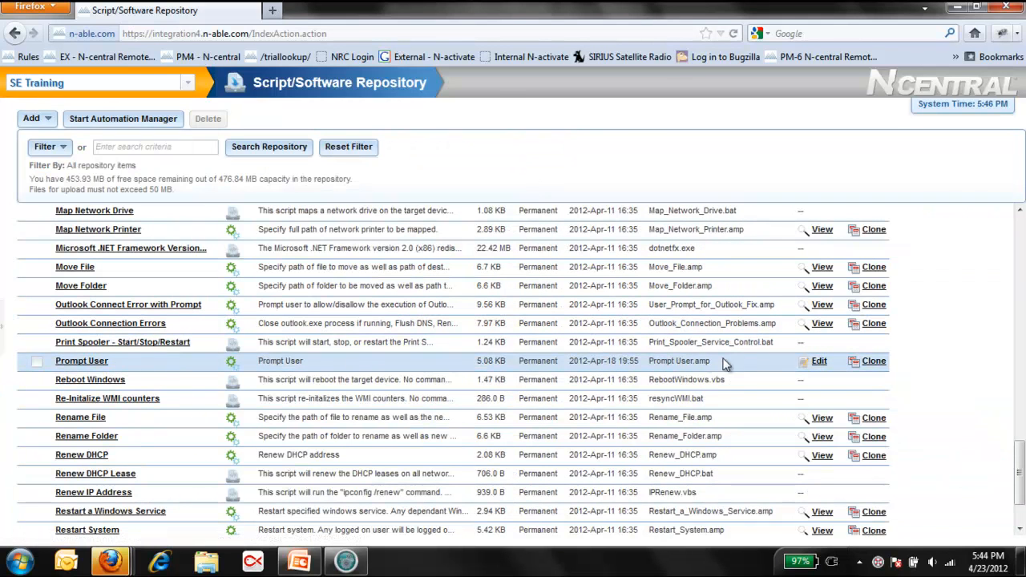